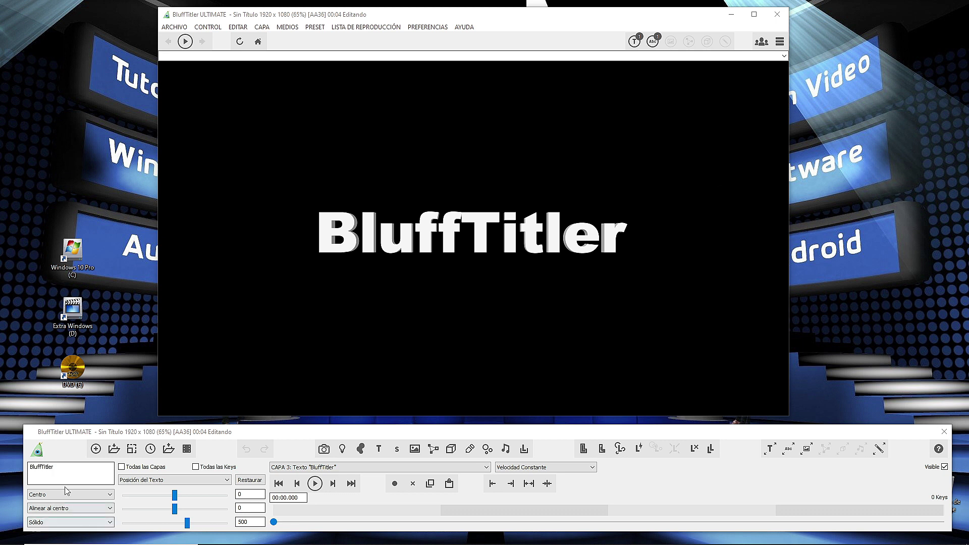
Step: Replace the default title text of the text layer with "PlayPC"
{"action": "left_click_drag", "start_coordinate": [54, 467], "coordinate": [0, 479]}
{"action": "type", "text": "P"}
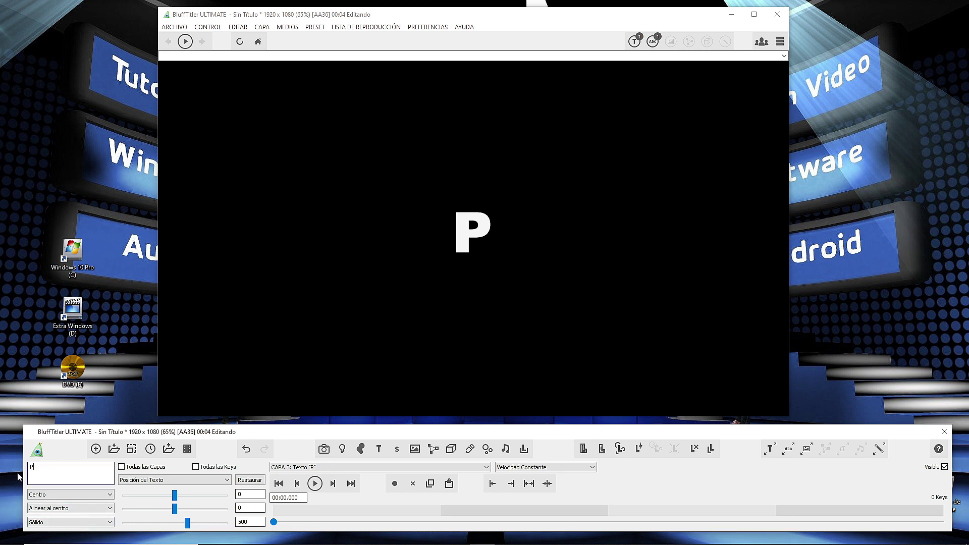
{"action": "type", "text": "layPC"}
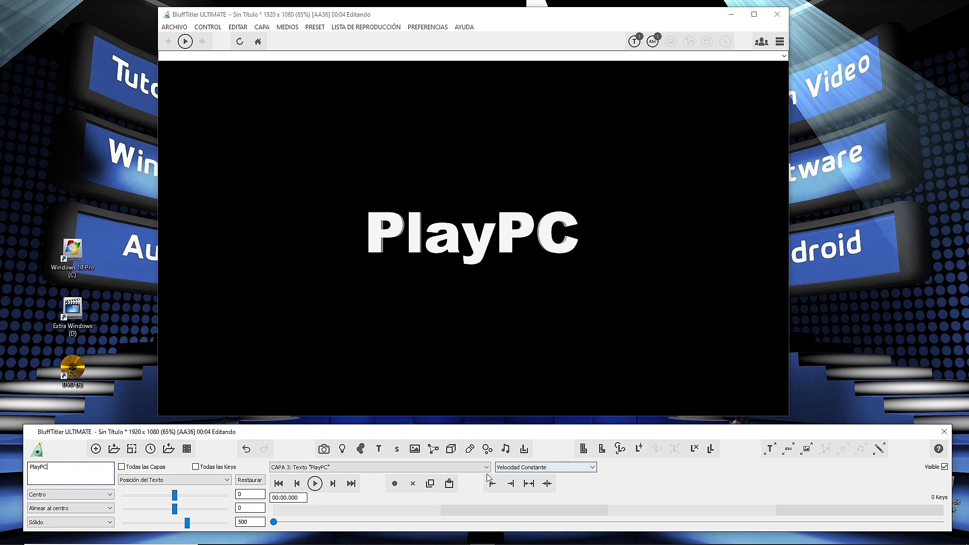
Step: Move the camera layer closer to the title, to a depth position of about 259.2
{"action": "left_click", "coordinate": [341, 469]}
{"action": "left_click", "coordinate": [328, 476]}
{"action": "right_click_drag", "start_coordinate": [648, 298], "coordinate": [668, 134]}
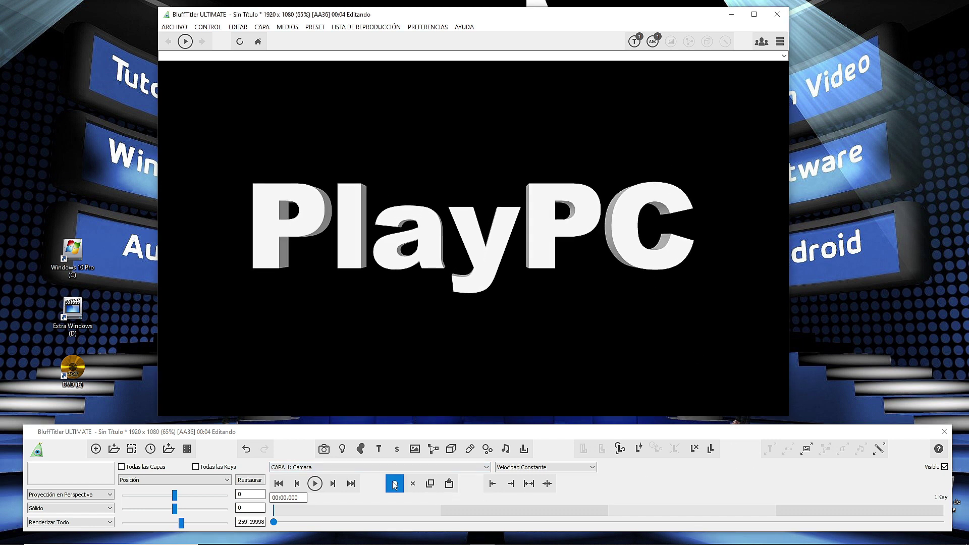
Step: Change the font of the "PlayPC" text layer to Alex Brush
{"action": "left_click", "coordinate": [353, 468]}
{"action": "left_click", "coordinate": [350, 490]}
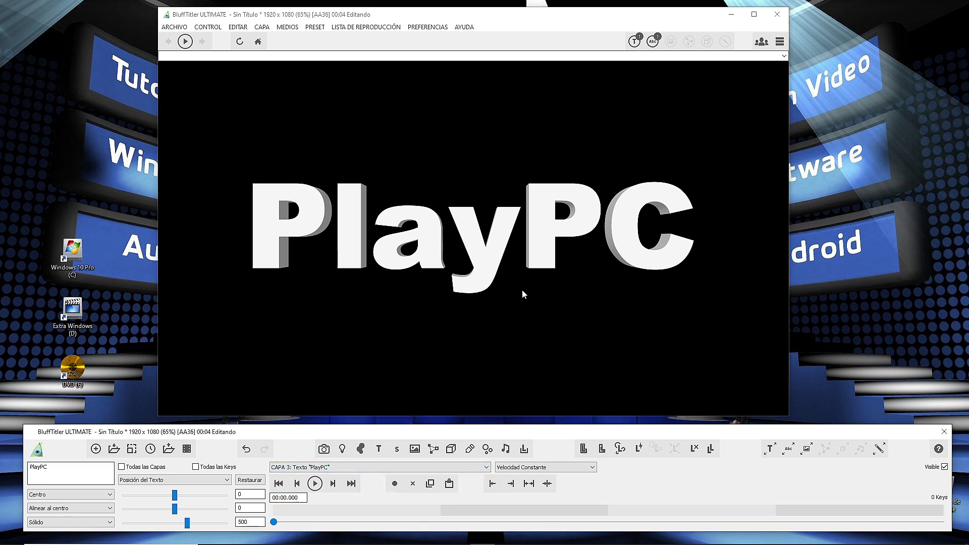
{"action": "left_click", "coordinate": [788, 449]}
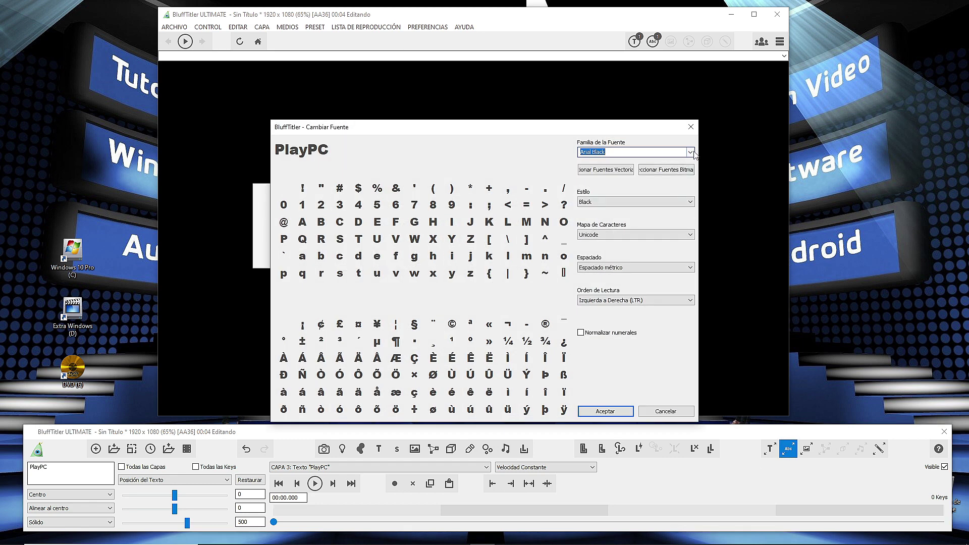
{"action": "left_click", "coordinate": [690, 152]}
{"action": "left_click_drag", "start_coordinate": [690, 204], "coordinate": [690, 196]}
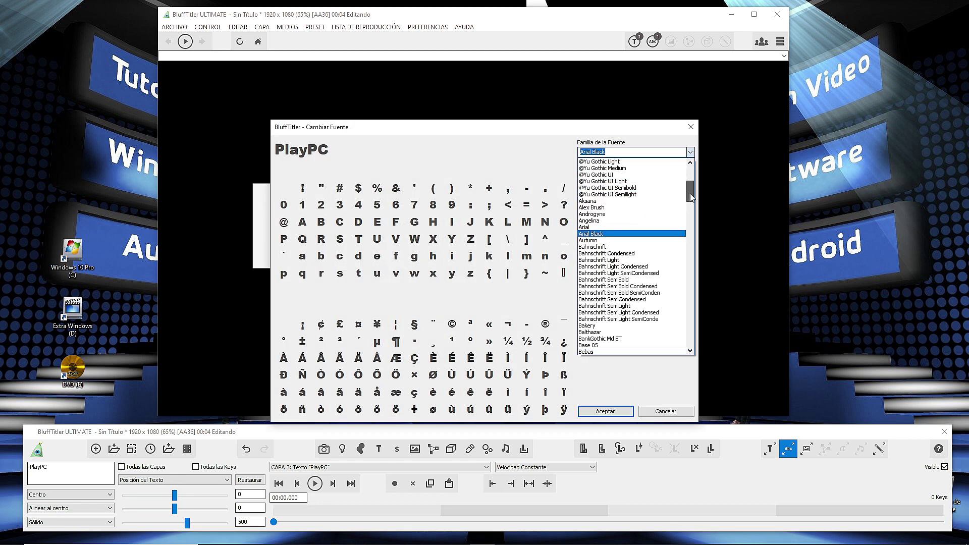
{"action": "left_click", "coordinate": [591, 207]}
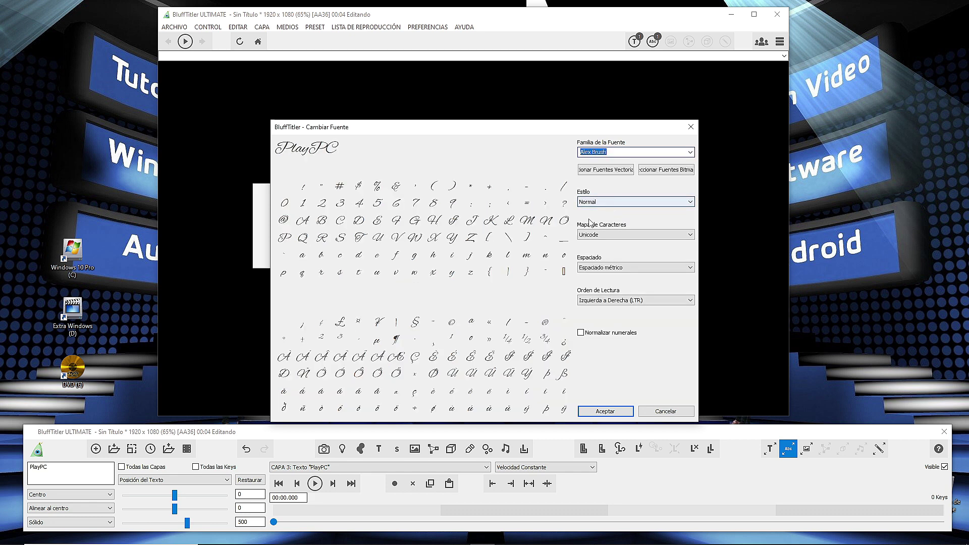
{"action": "left_click", "coordinate": [601, 412]}
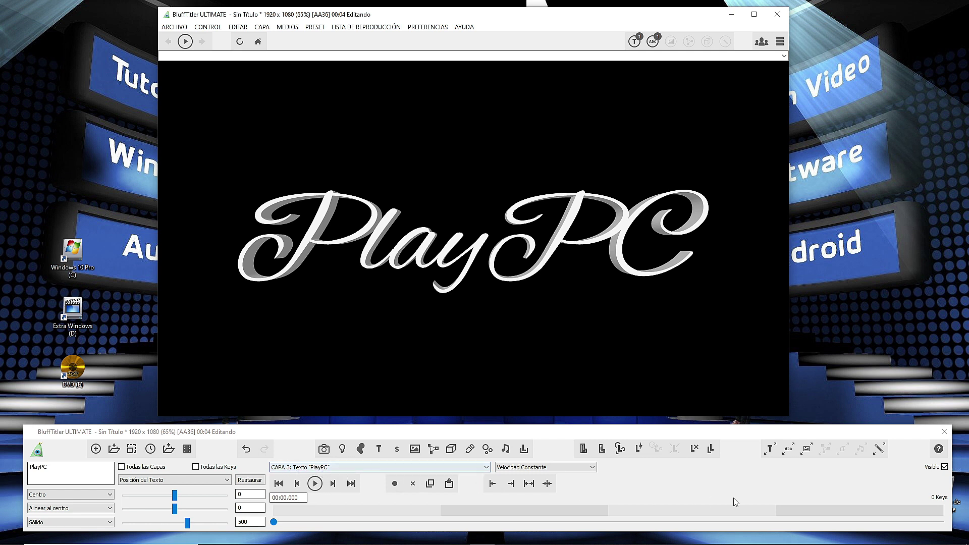
Step: Apply the Clip effect (Clip.cfx) from the Effects > Special folder to the "PlayPC" text layer
{"action": "left_click", "coordinate": [878, 449]}
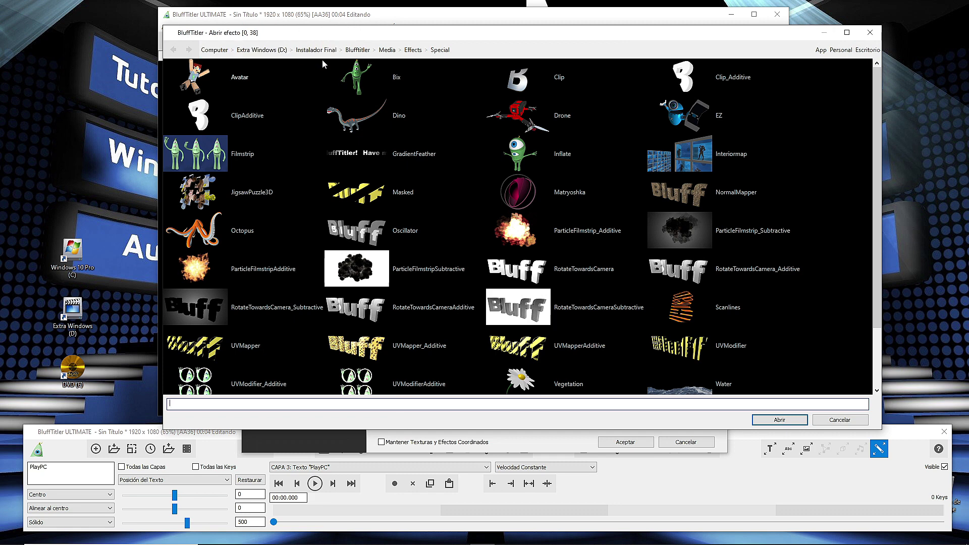
{"action": "left_click", "coordinate": [413, 50]}
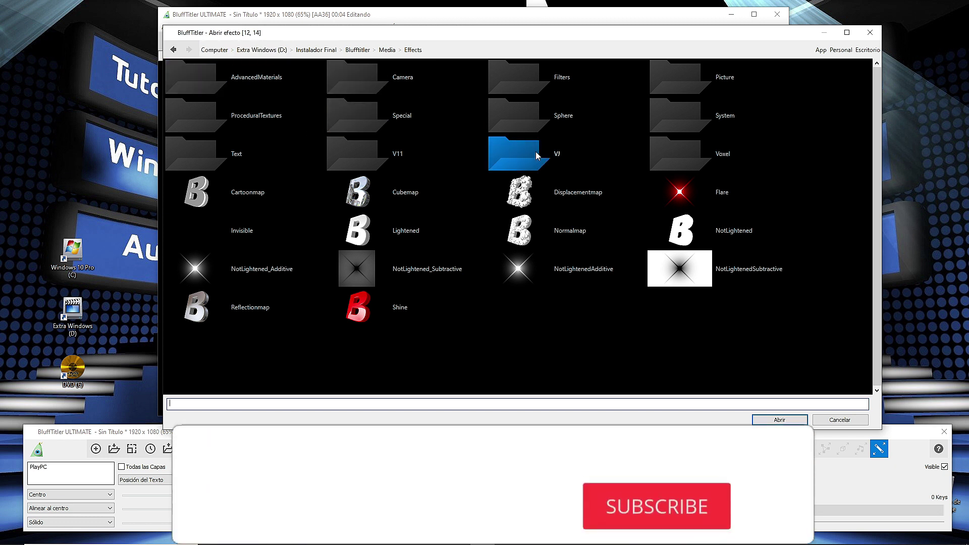
{"action": "double_click", "coordinate": [355, 120]}
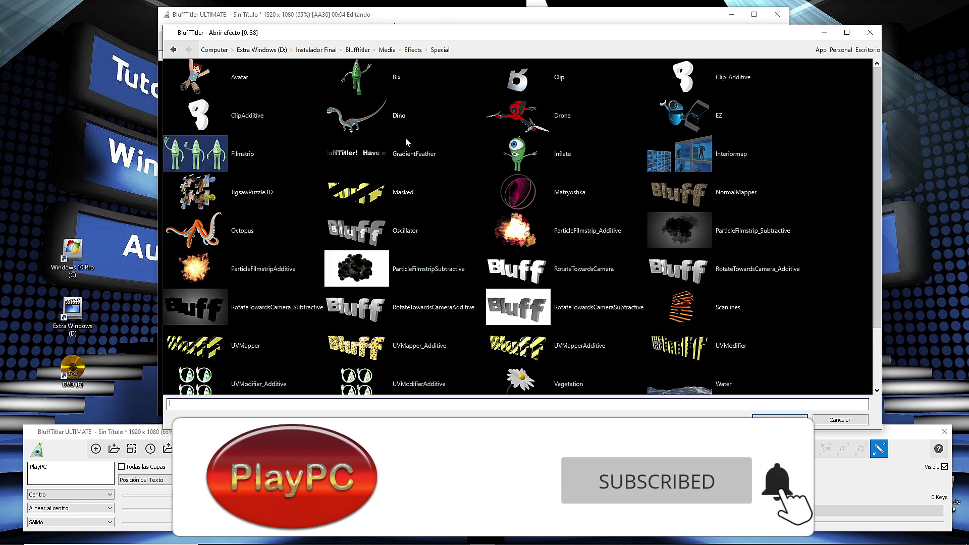
{"action": "double_click", "coordinate": [517, 81]}
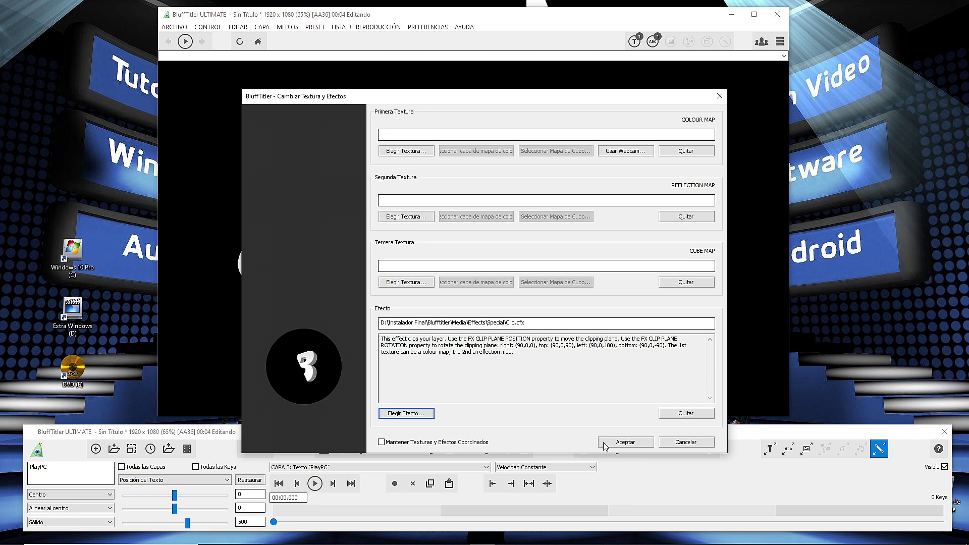
{"action": "left_click", "coordinate": [625, 442]}
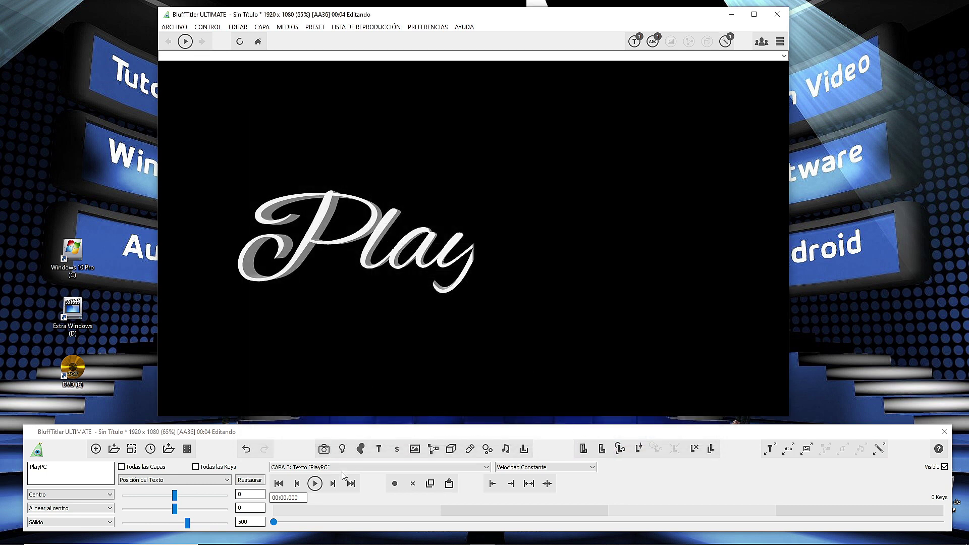
Step: Shift the text layer's FX Clip plane position horizontally to about -2.55
{"action": "left_click", "coordinate": [176, 480]}
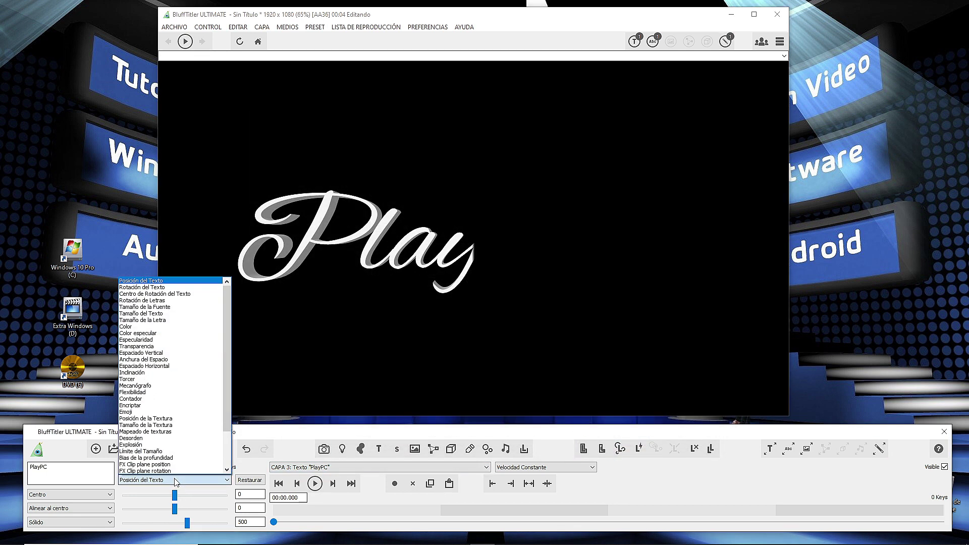
{"action": "scroll", "coordinate": [183, 438], "scroll_direction": "down", "scroll_amount": 3}
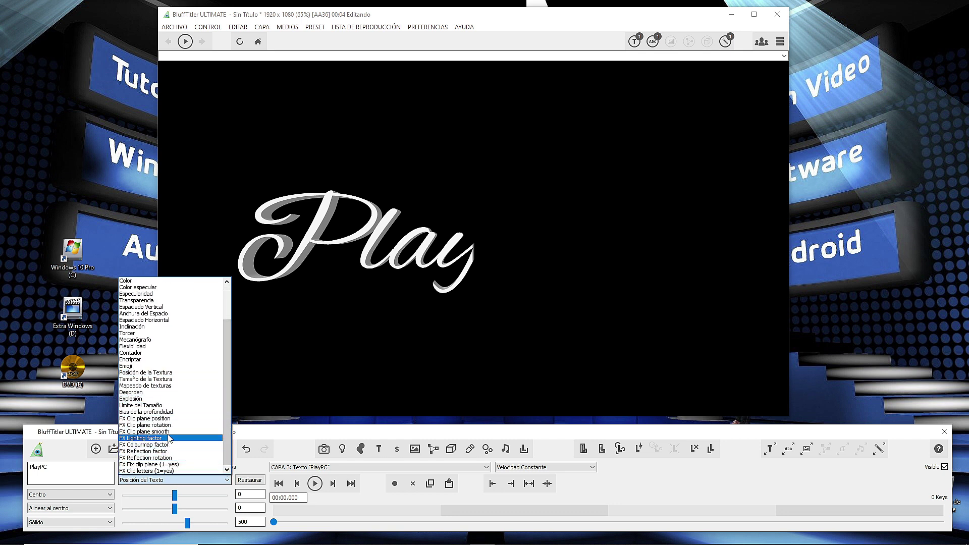
{"action": "left_click", "coordinate": [165, 418]}
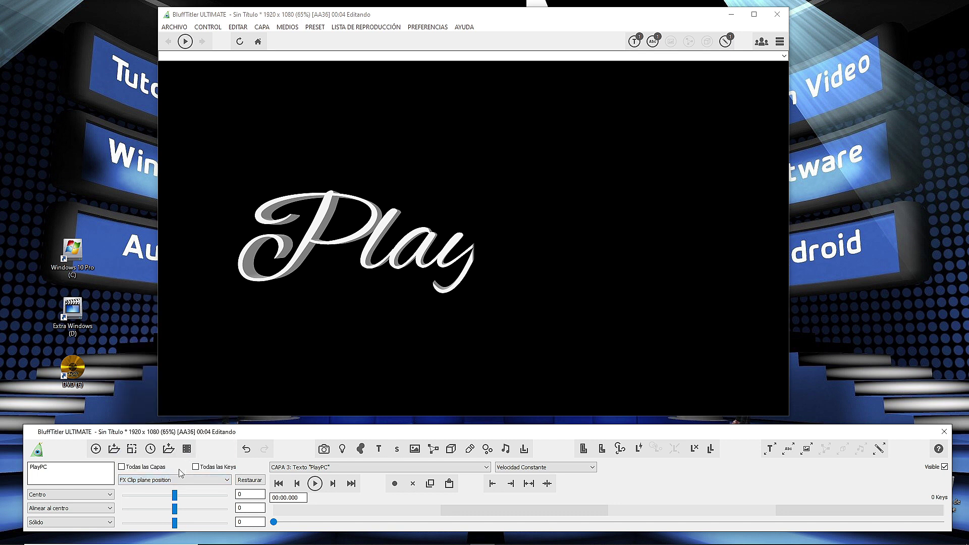
{"action": "mouse_move", "coordinate": [177, 498]}
{"action": "left_mouse_down"}
{"action": "mouse_move", "coordinate": [222, 496]}
{"action": "mouse_move", "coordinate": [133, 498]}
{"action": "mouse_move", "coordinate": [225, 496]}
{"action": "mouse_move", "coordinate": [136, 498]}
{"action": "mouse_move", "coordinate": [178, 495]}
{"action": "left_mouse_up"}
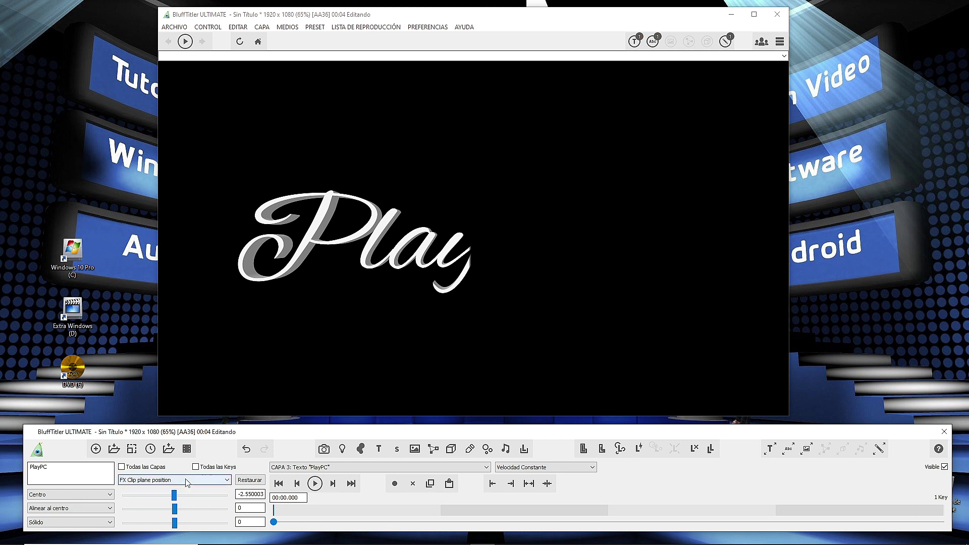
Step: Try out different FX Clip plane rotation angles on the text layer and restore the default rotation
{"action": "left_click", "coordinate": [174, 480]}
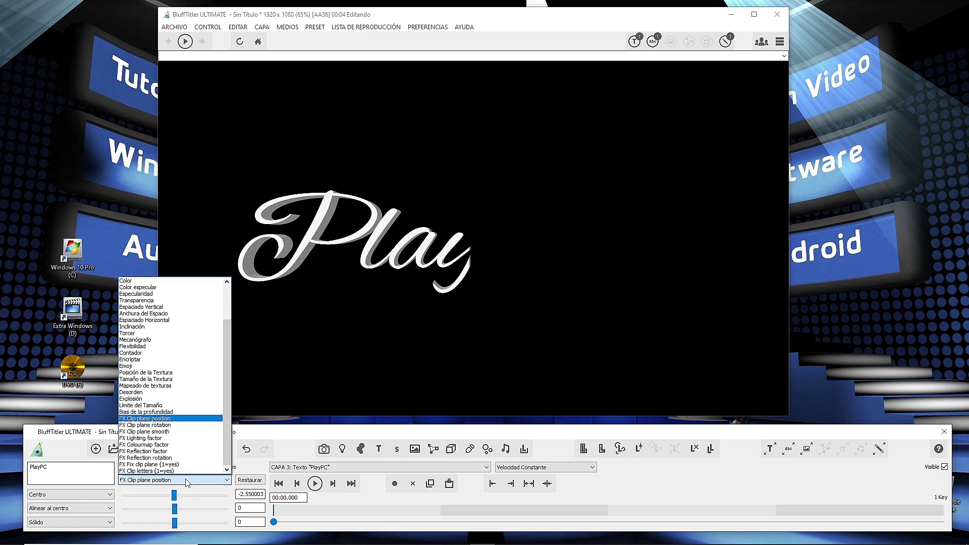
{"action": "left_click", "coordinate": [171, 425]}
{"action": "mouse_move", "coordinate": [175, 509]}
{"action": "left_mouse_down"}
{"action": "mouse_move", "coordinate": [221, 511]}
{"action": "mouse_move", "coordinate": [178, 511]}
{"action": "left_mouse_up"}
{"action": "left_click", "coordinate": [250, 480]}
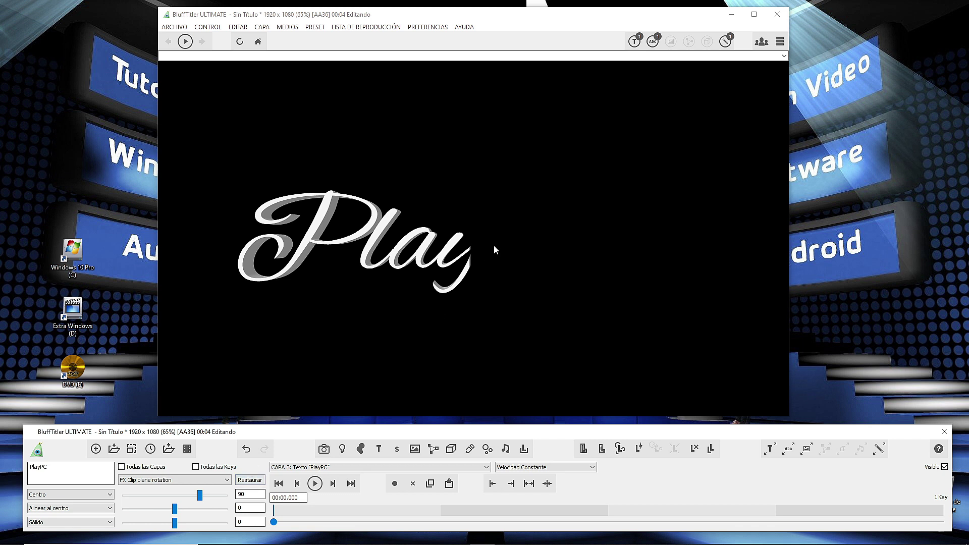
Step: Try different FX Clip plane smooth amounts on the text and settle on 0.96
{"action": "left_click", "coordinate": [192, 480]}
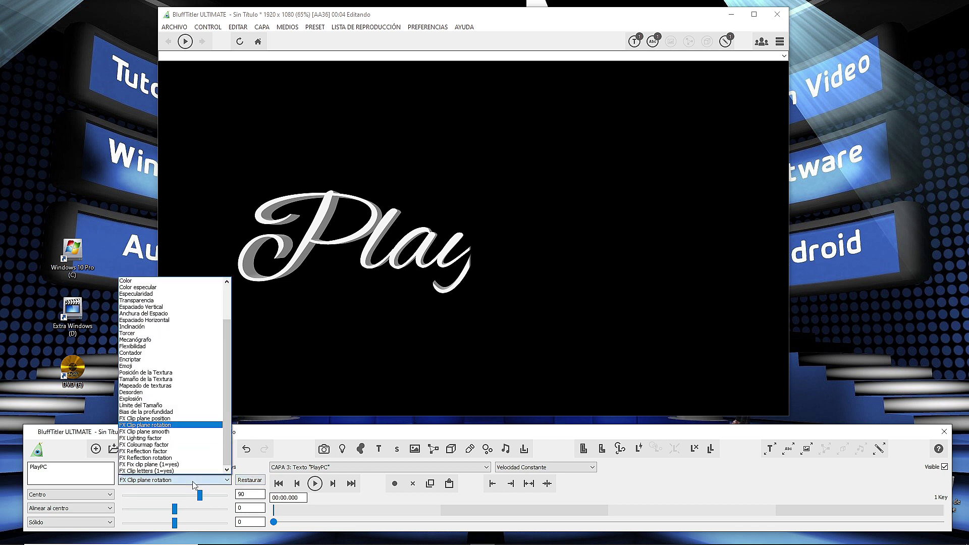
{"action": "left_click", "coordinate": [164, 432]}
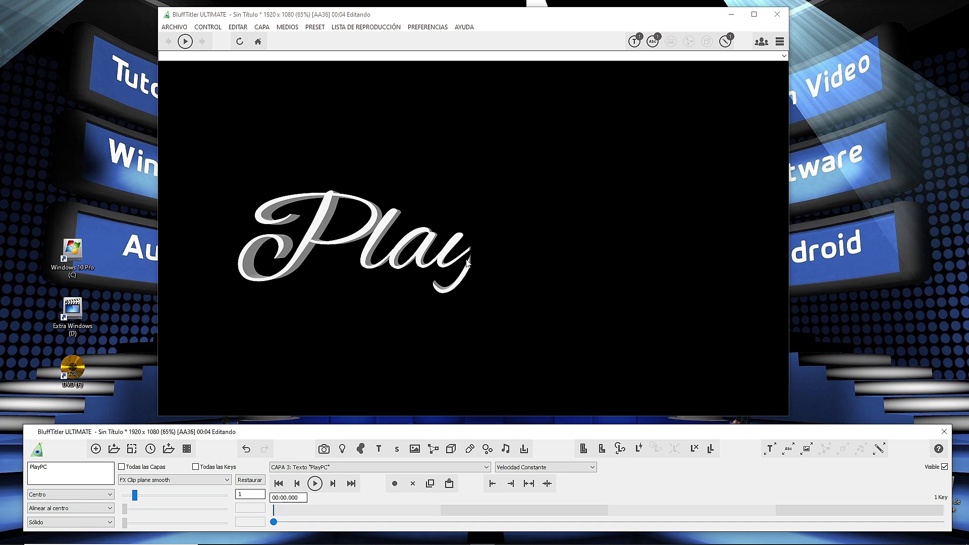
{"action": "left_click_drag", "start_coordinate": [135, 494], "coordinate": [92, 500]}
{"action": "left_click_drag", "start_coordinate": [118, 500], "coordinate": [127, 501]}
{"action": "left_click_drag", "start_coordinate": [131, 499], "coordinate": [134, 499]}
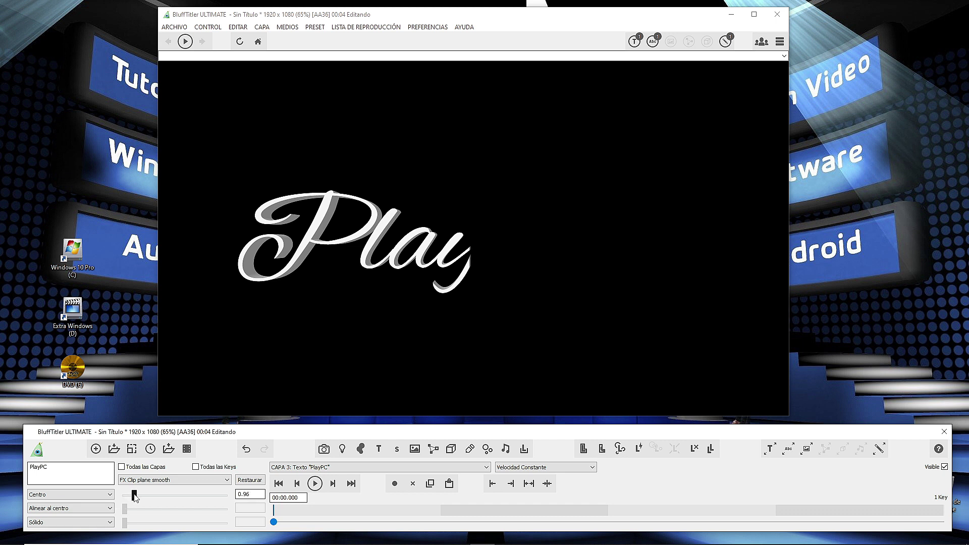
Step: Adjust the text layer's FX Lighting factor to about 0.65
{"action": "left_click", "coordinate": [168, 480]}
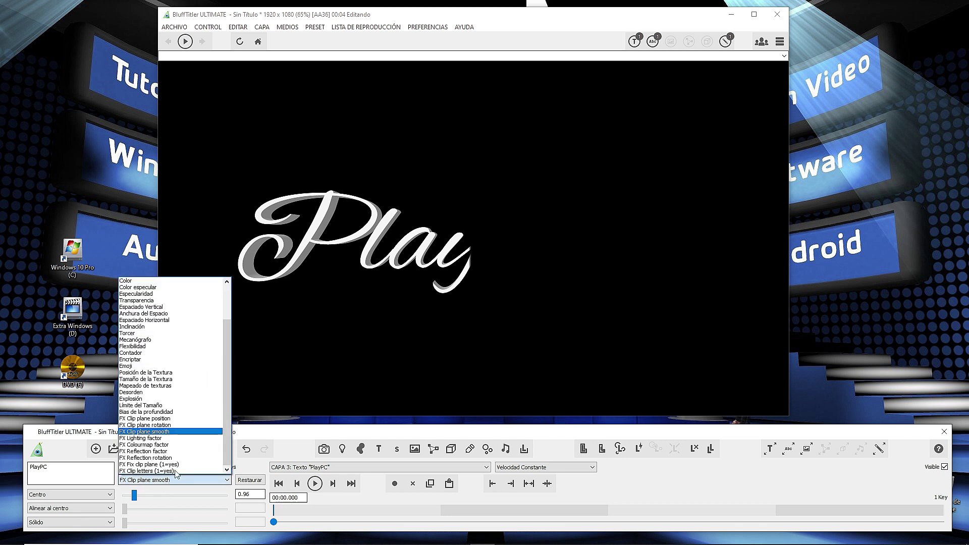
{"action": "left_click", "coordinate": [152, 438]}
{"action": "left_click_drag", "start_coordinate": [178, 497], "coordinate": [175, 497]}
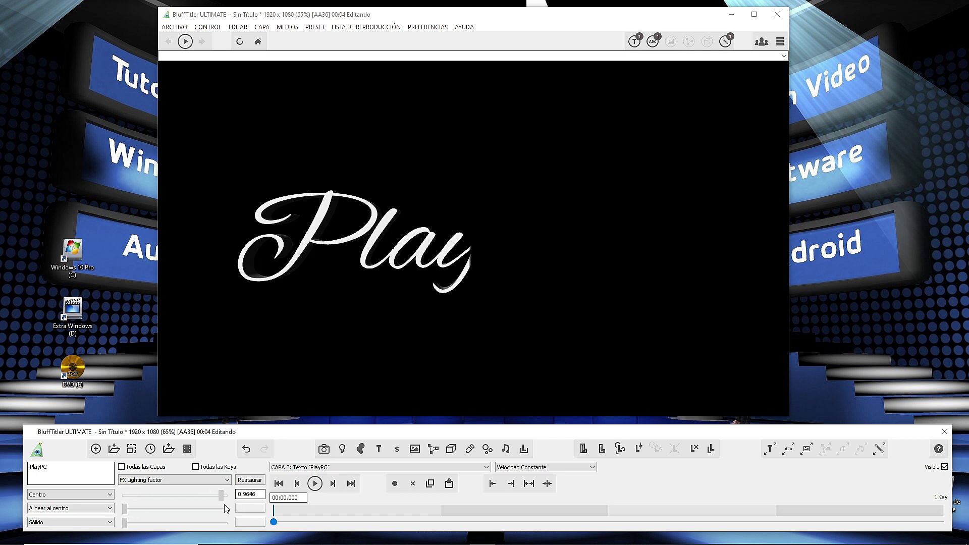
{"action": "mouse_move", "coordinate": [177, 507]}
{"action": "left_mouse_down"}
{"action": "mouse_move", "coordinate": [201, 512]}
{"action": "mouse_move", "coordinate": [176, 505]}
{"action": "mouse_move", "coordinate": [190, 501]}
{"action": "left_mouse_up"}
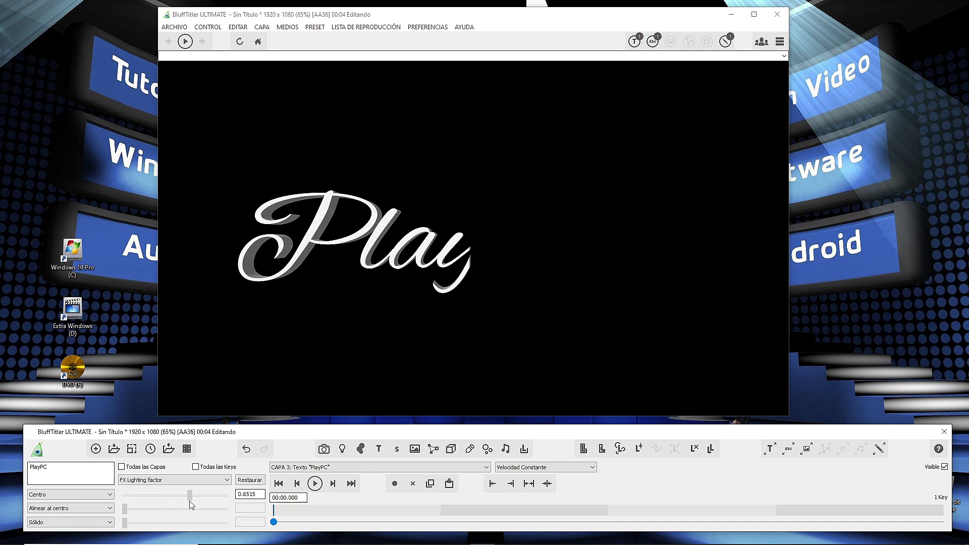
Step: Enable FX Fix clip plane for the text layer by setting it to 1
{"action": "left_click", "coordinate": [164, 480]}
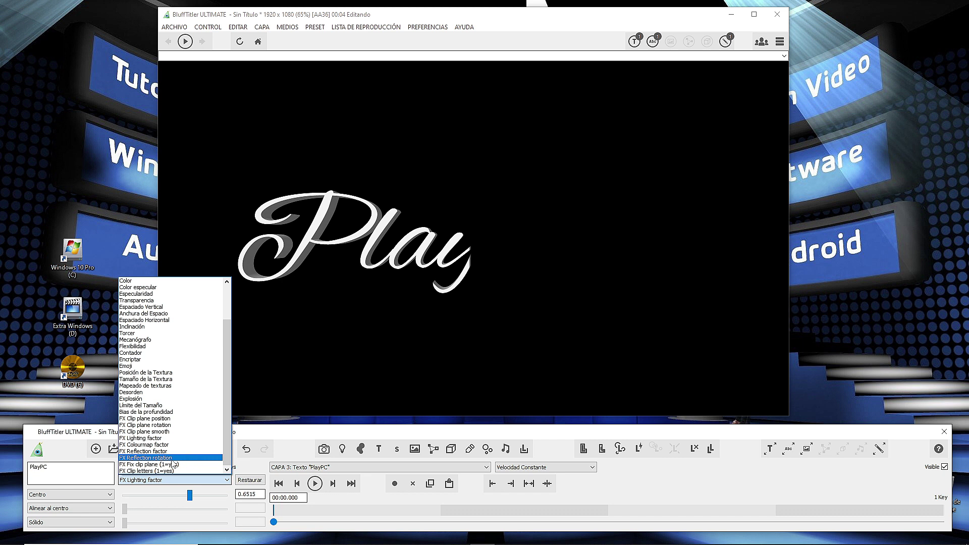
{"action": "left_click", "coordinate": [146, 464]}
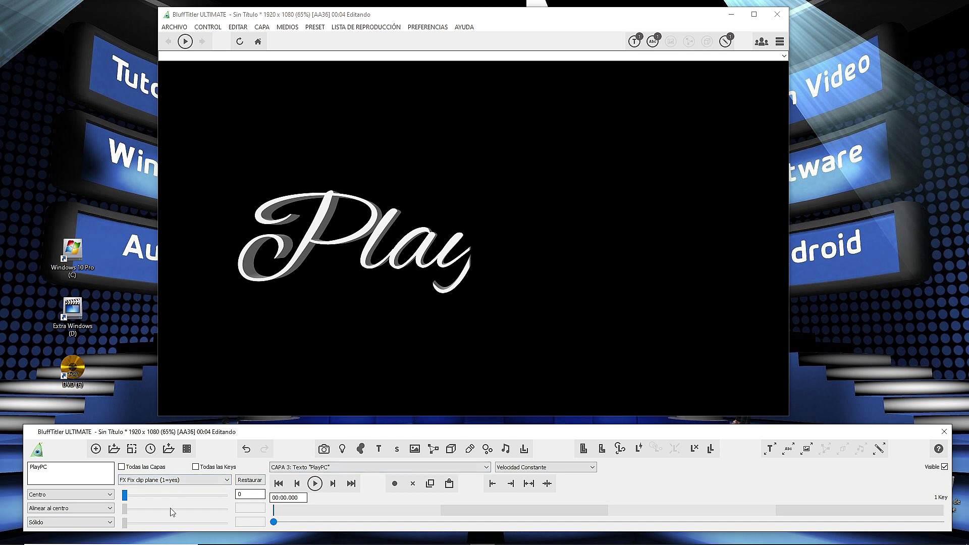
{"action": "left_click_drag", "start_coordinate": [126, 500], "coordinate": [135, 499]}
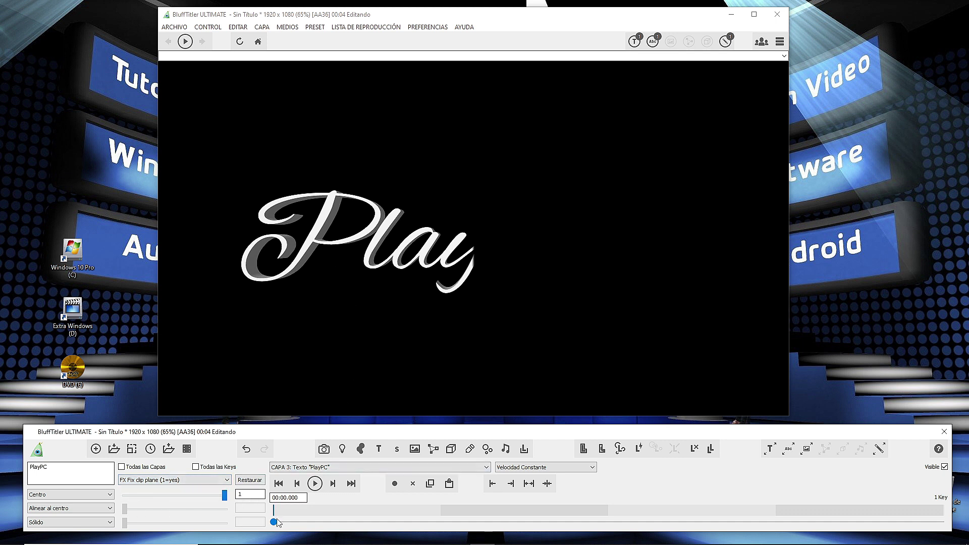
Step: Vary the horizontal FX Clip plane position of the text and reset it to its default
{"action": "left_click", "coordinate": [192, 480]}
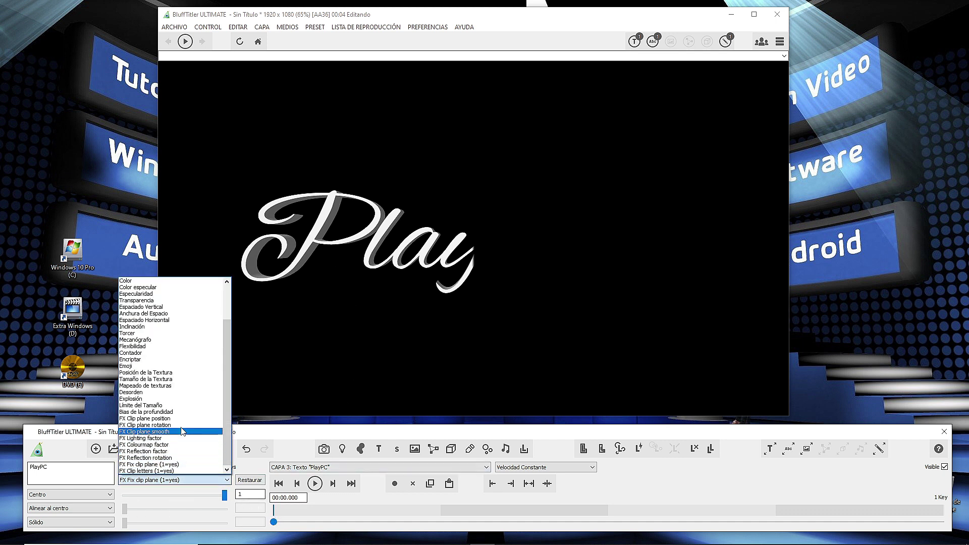
{"action": "left_click", "coordinate": [152, 418]}
{"action": "mouse_move", "coordinate": [175, 494]}
{"action": "left_mouse_down"}
{"action": "mouse_move", "coordinate": [202, 500]}
{"action": "mouse_move", "coordinate": [164, 501]}
{"action": "mouse_move", "coordinate": [181, 498]}
{"action": "left_mouse_up"}
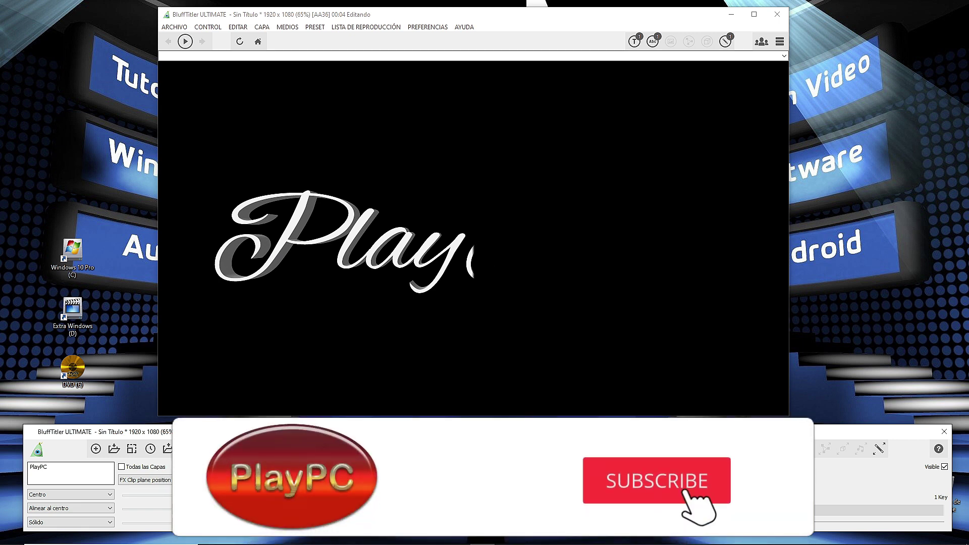
{"action": "right_click", "coordinate": [180, 498]}
Step: Disable FX Fix clip plane for the text layer by setting it to 0
{"action": "left_click", "coordinate": [169, 480]}
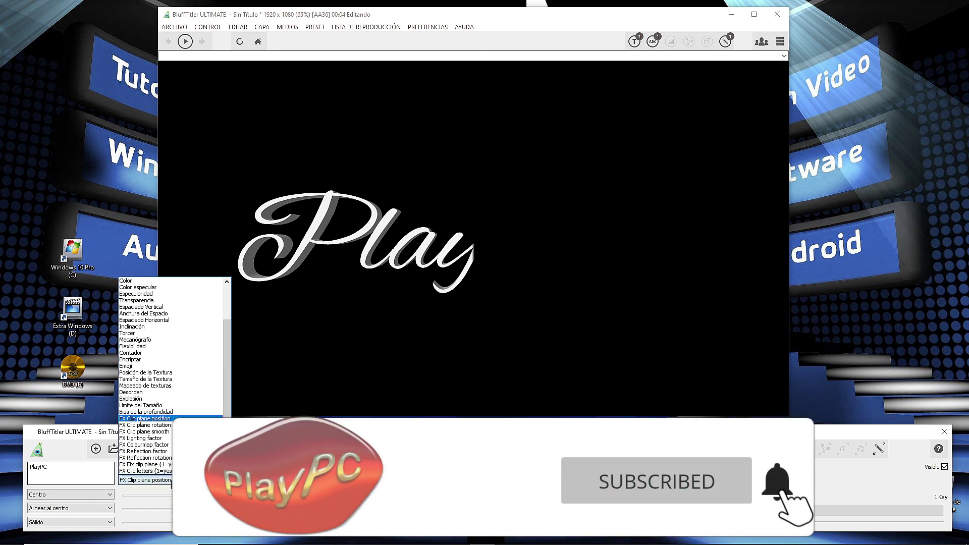
{"action": "left_click", "coordinate": [172, 470]}
{"action": "left_click", "coordinate": [143, 495]}
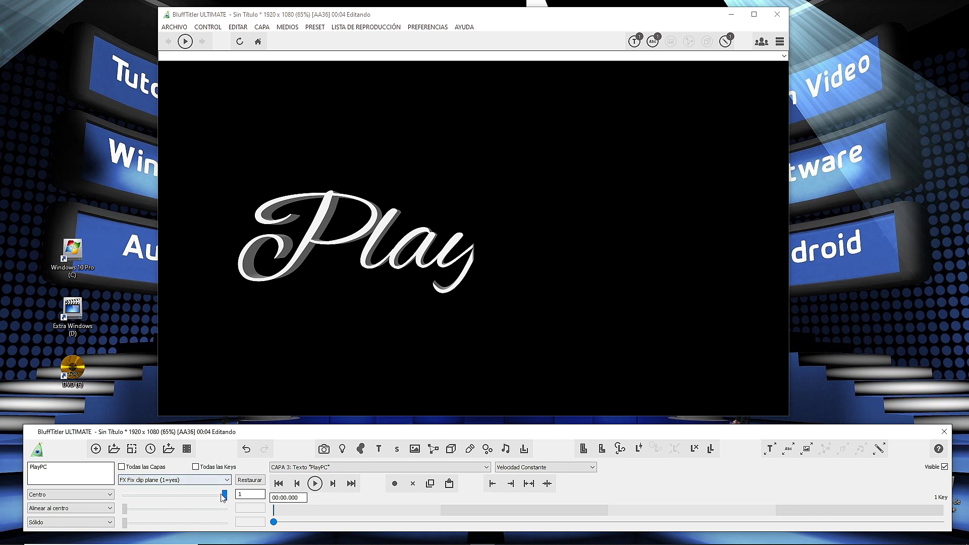
Step: Set FX Clip letters to 1 so that each letter of the text is clipped individually
{"action": "left_click", "coordinate": [156, 481]}
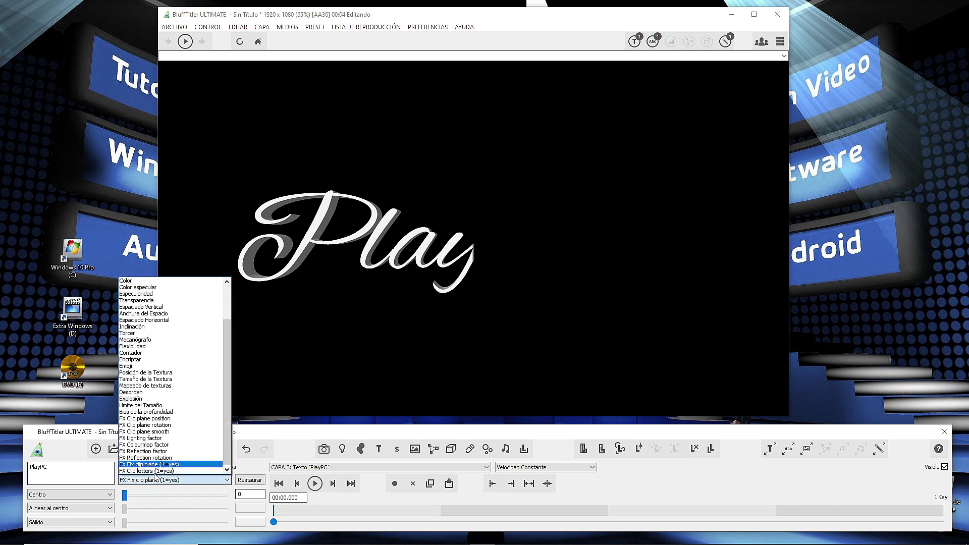
{"action": "left_click", "coordinate": [151, 471]}
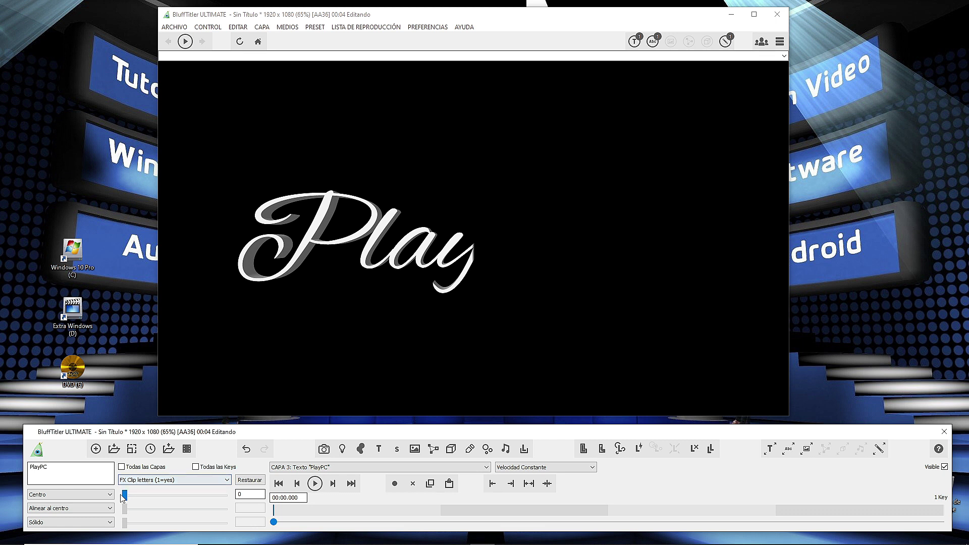
{"action": "left_click_drag", "start_coordinate": [125, 495], "coordinate": [234, 502]}
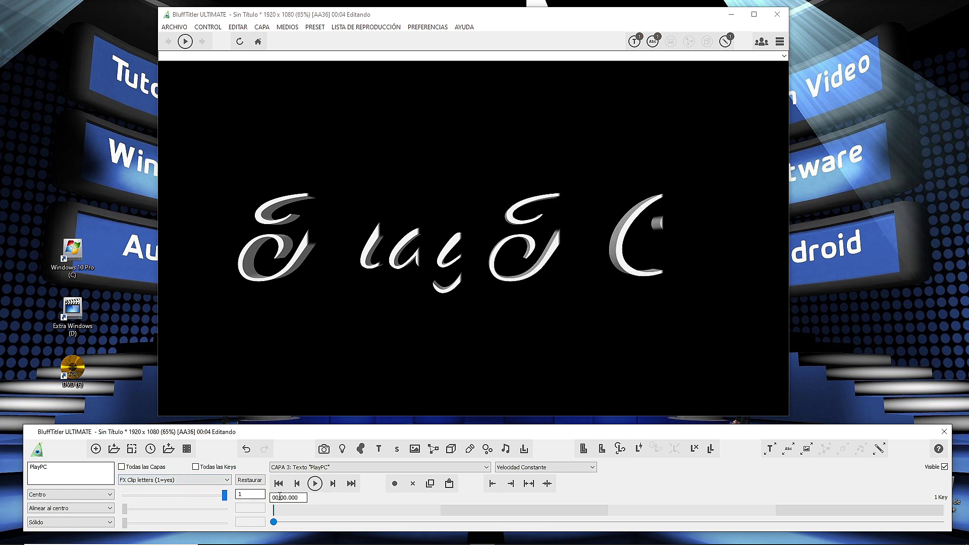
Step: Vary the horizontal FX Clip plane position of the text to try clipping each letter individually
{"action": "left_click", "coordinate": [212, 480]}
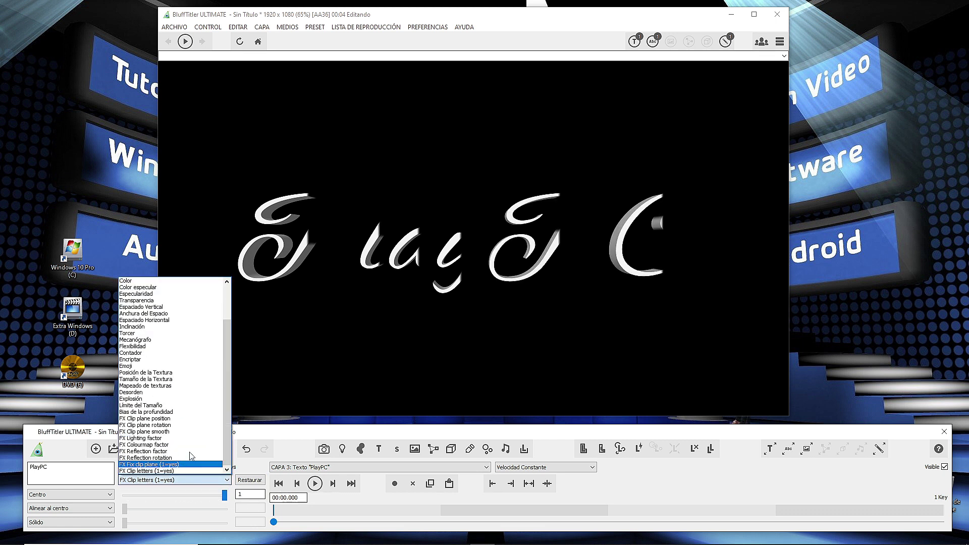
{"action": "left_click", "coordinate": [181, 418]}
{"action": "mouse_move", "coordinate": [174, 495]}
{"action": "left_mouse_down"}
{"action": "mouse_move", "coordinate": [184, 498]}
{"action": "mouse_move", "coordinate": [157, 499]}
{"action": "mouse_move", "coordinate": [191, 498]}
{"action": "mouse_move", "coordinate": [176, 498]}
{"action": "left_mouse_up"}
Step: Disable FX Clip letters for the text layer by setting it to 0
{"action": "left_click", "coordinate": [165, 479]}
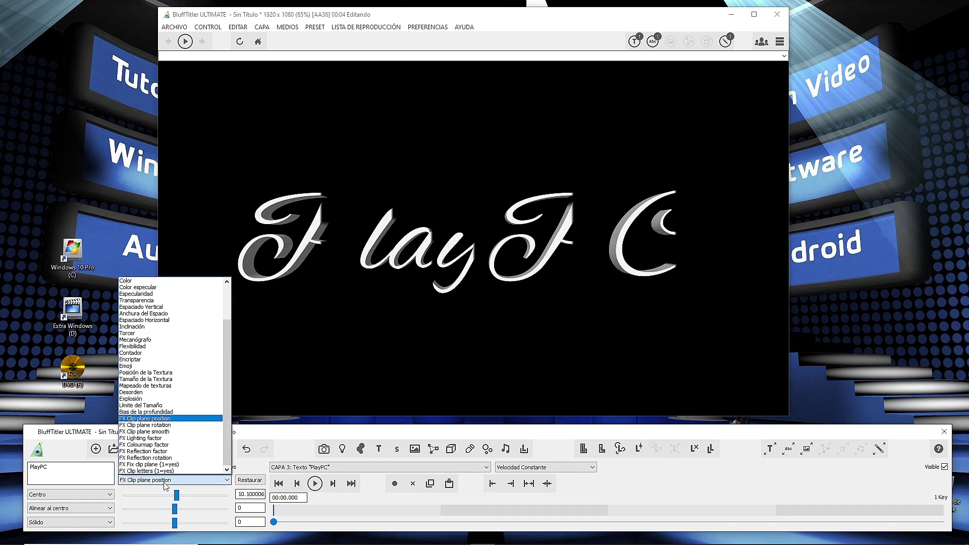
{"action": "left_click", "coordinate": [162, 470]}
{"action": "left_click", "coordinate": [225, 497]}
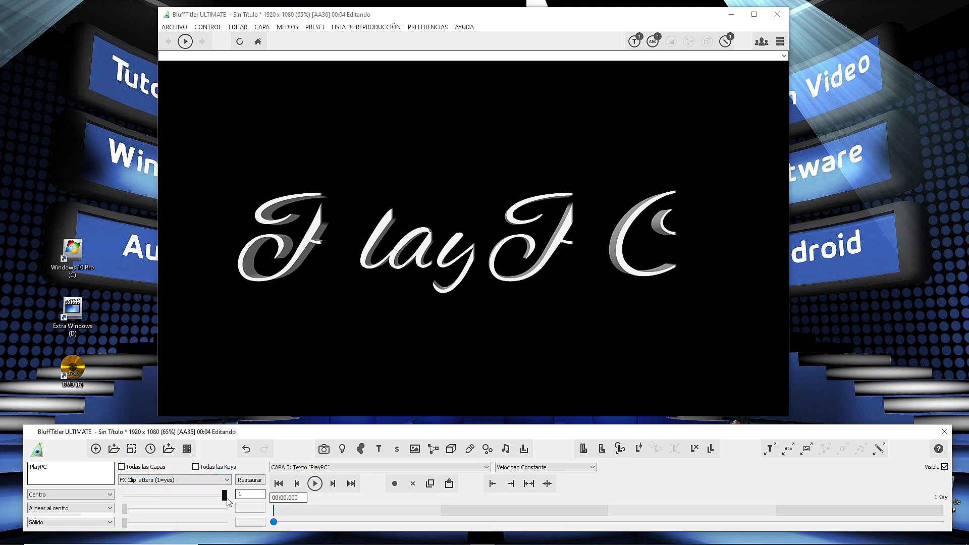
{"action": "left_click_drag", "start_coordinate": [222, 498], "coordinate": [129, 507]}
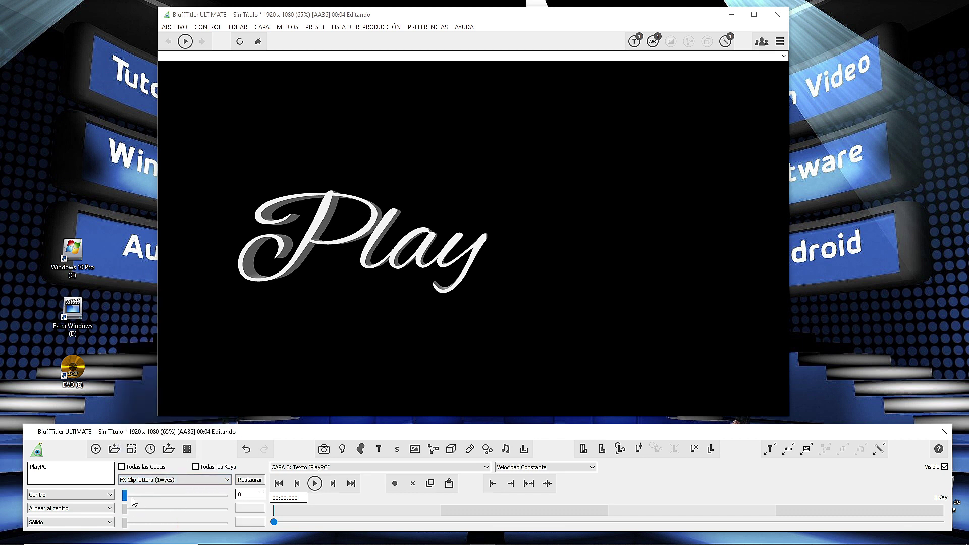
Step: Vary the horizontal FX Clip plane position of the text and reset it to 0
{"action": "left_click", "coordinate": [183, 479]}
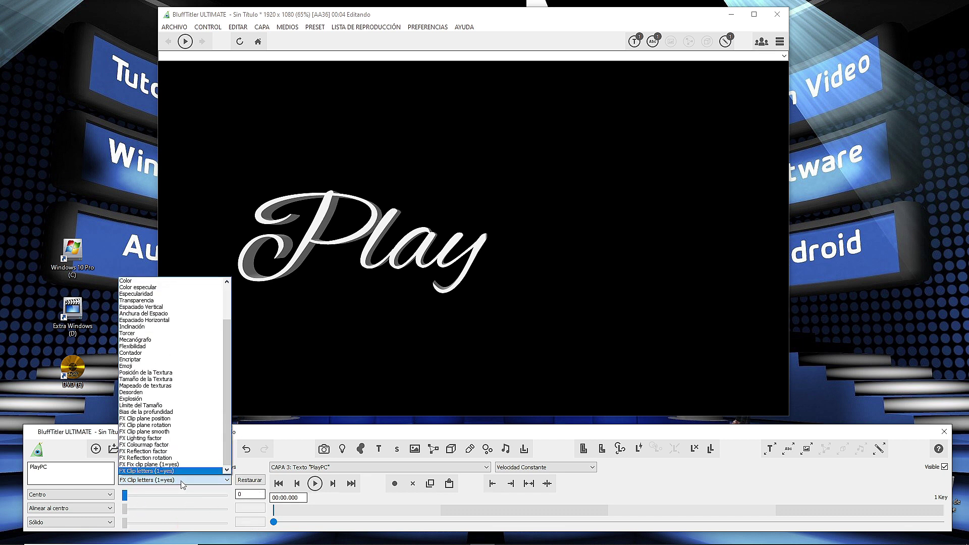
{"action": "left_click", "coordinate": [180, 418]}
{"action": "mouse_move", "coordinate": [176, 495]}
{"action": "left_mouse_down"}
{"action": "mouse_move", "coordinate": [141, 504]}
{"action": "mouse_move", "coordinate": [175, 505]}
{"action": "left_mouse_up"}
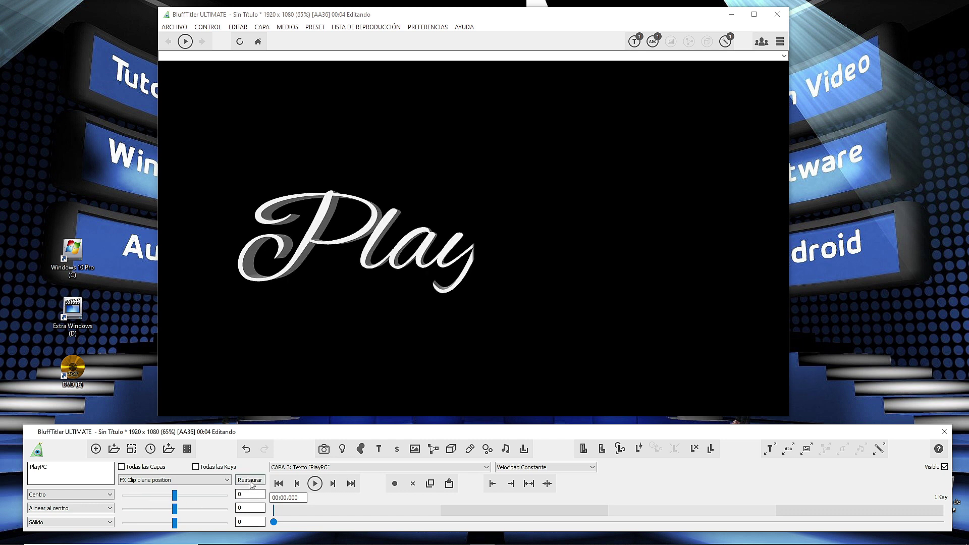
Step: Set the second FX Clip plane rotation value of the text to 180 to reverse the clipped side
{"action": "left_click", "coordinate": [226, 480]}
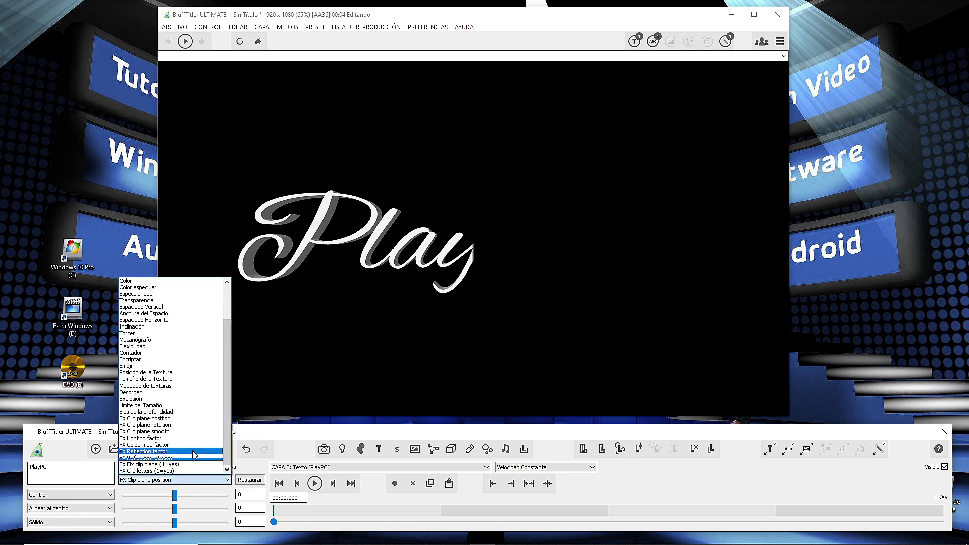
{"action": "left_click", "coordinate": [179, 427]}
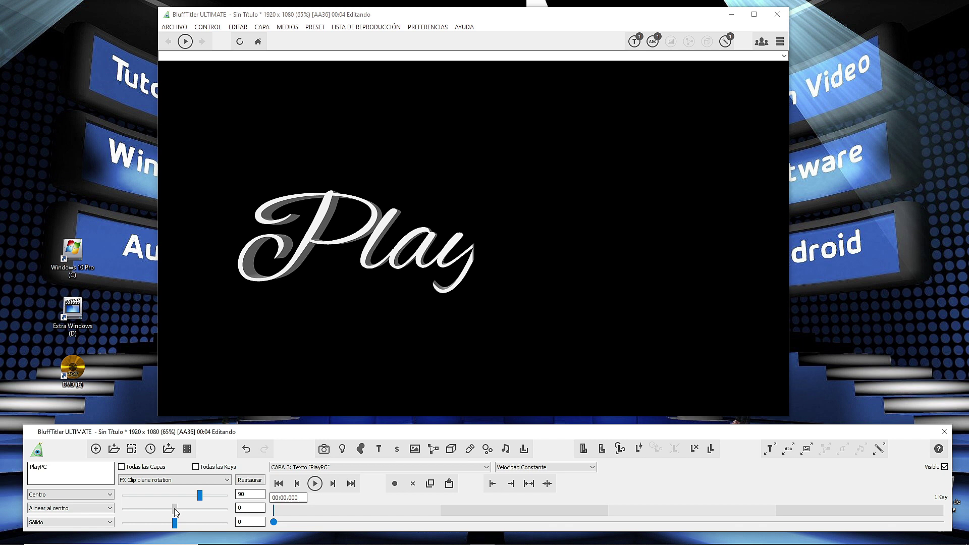
{"action": "left_click_drag", "start_coordinate": [185, 512], "coordinate": [231, 512]}
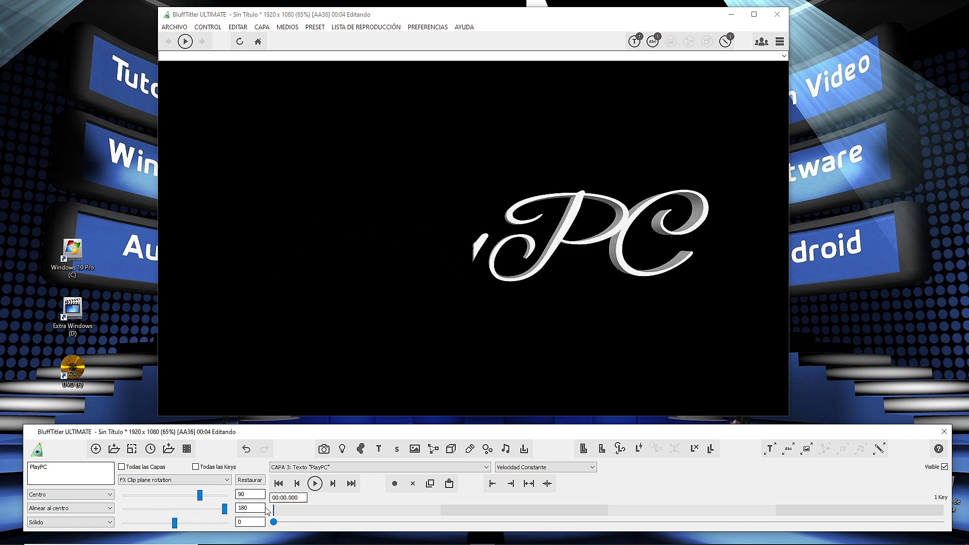
Step: Set the horizontal FX Clip plane position of the text to about -204.65 at the start of the timeline
{"action": "left_click", "coordinate": [212, 479]}
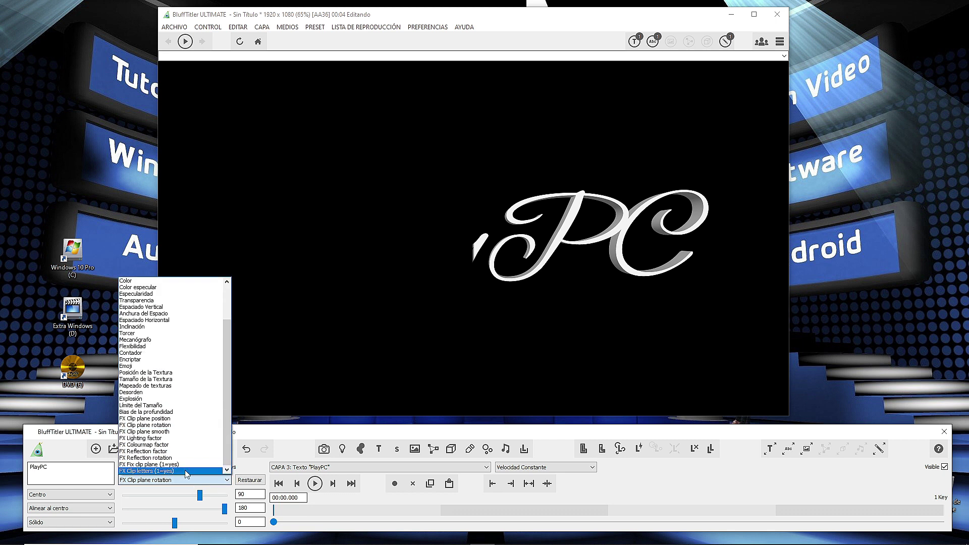
{"action": "left_click", "coordinate": [179, 419]}
{"action": "left_click_drag", "start_coordinate": [175, 495], "coordinate": [136, 502]}
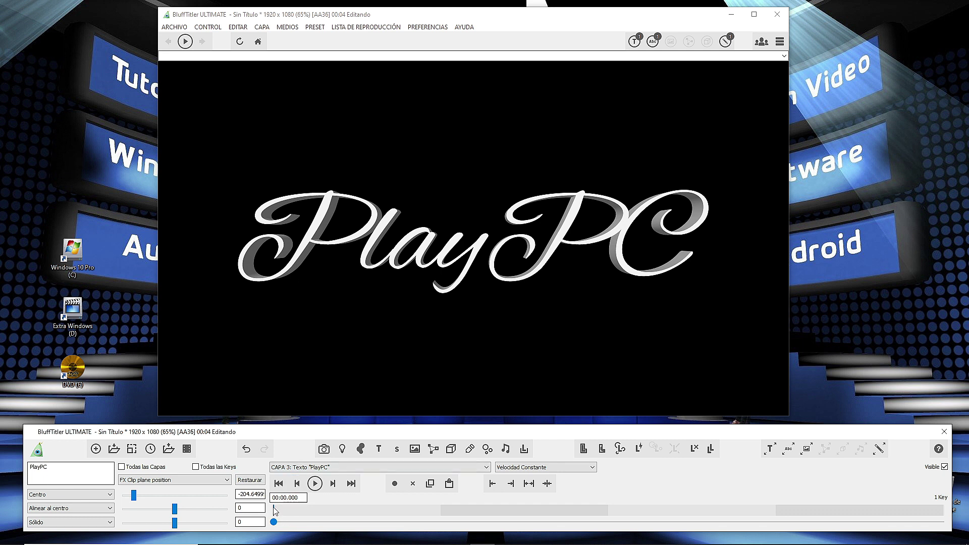
Step: Key the text's horizontal FX Clip plane position at about 204.55 at 3 seconds and return to the start of the timeline
{"action": "left_click_drag", "start_coordinate": [305, 526], "coordinate": [447, 517]}
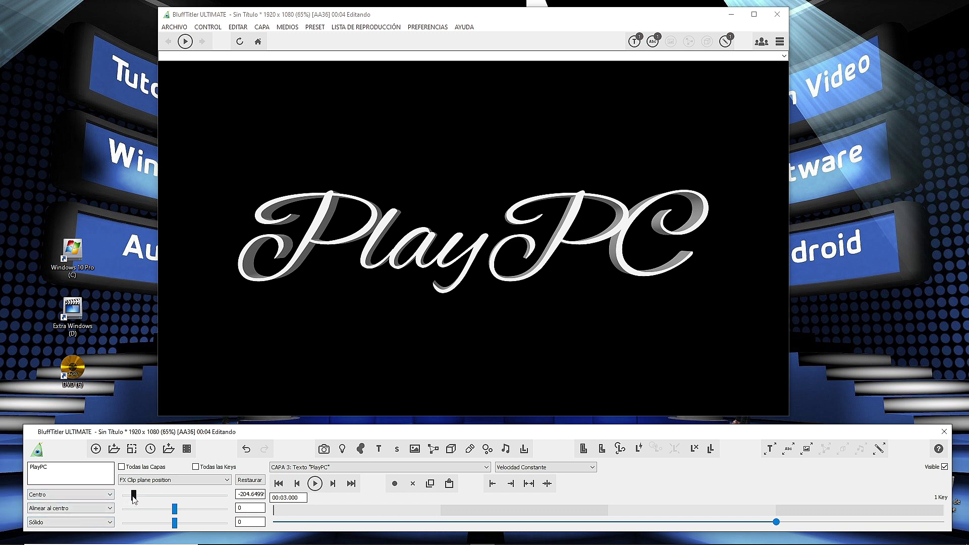
{"action": "left_click_drag", "start_coordinate": [135, 500], "coordinate": [216, 506]}
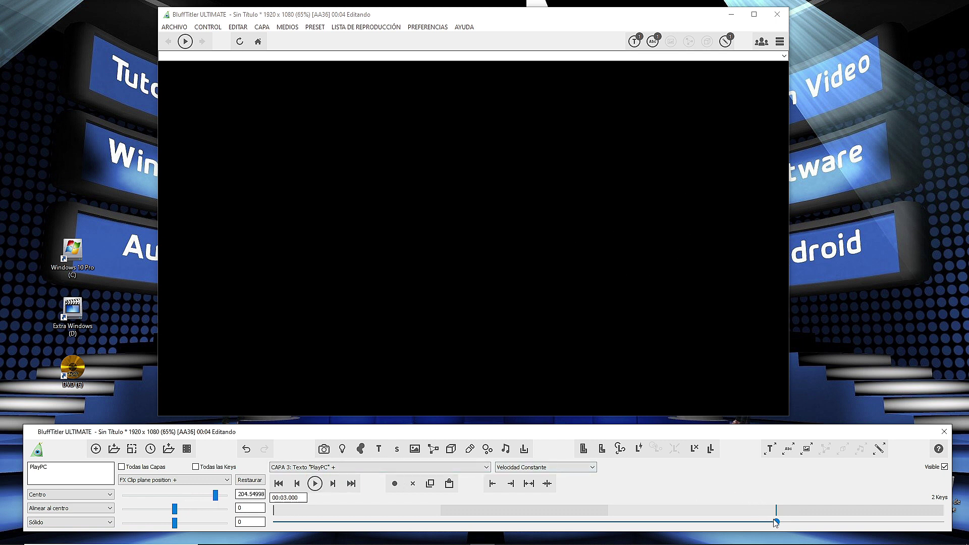
{"action": "left_click_drag", "start_coordinate": [776, 523], "coordinate": [250, 533]}
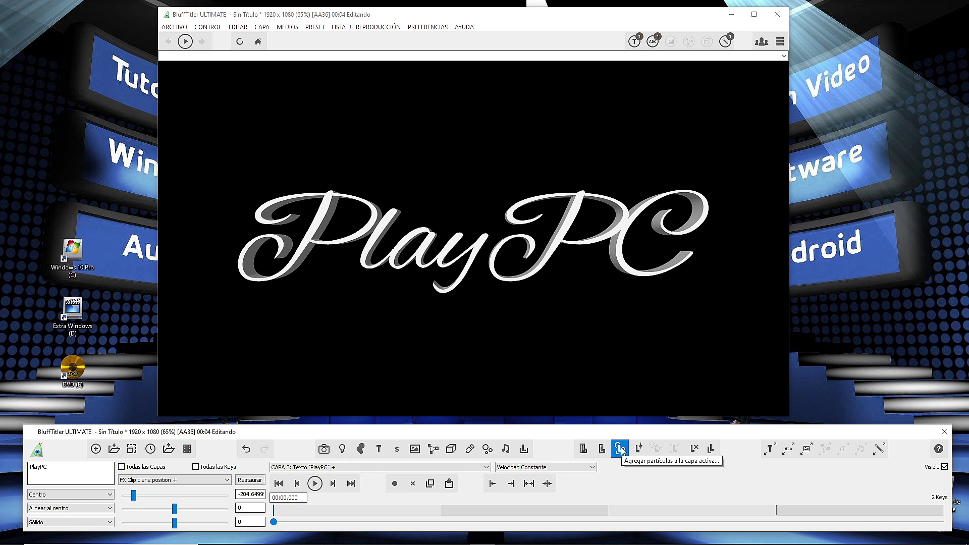
Step: Attach Particle_tear.png particles to the text layer and set their launch plane size to about 26 and horizontal position to about -239.9
{"action": "left_click", "coordinate": [261, 28]}
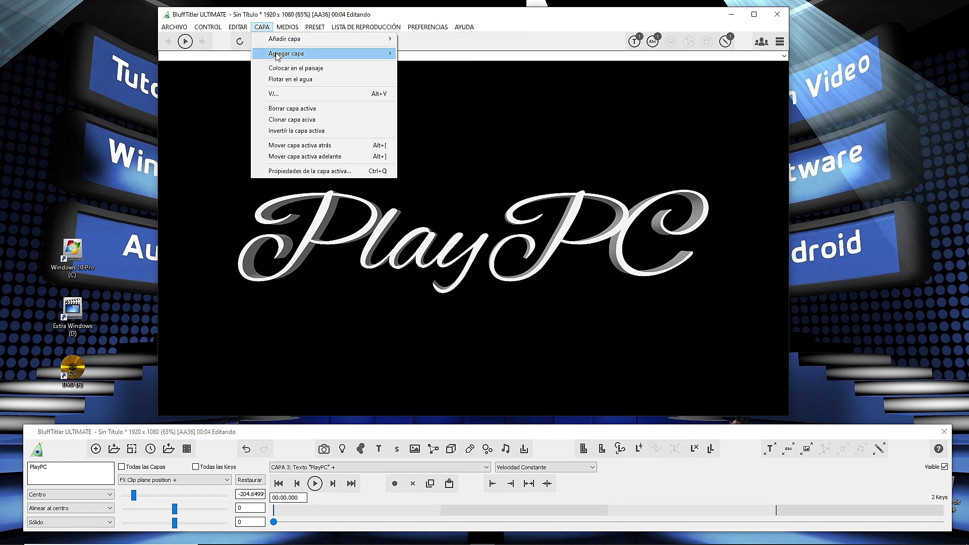
{"action": "mouse_move", "coordinate": [278, 55]}
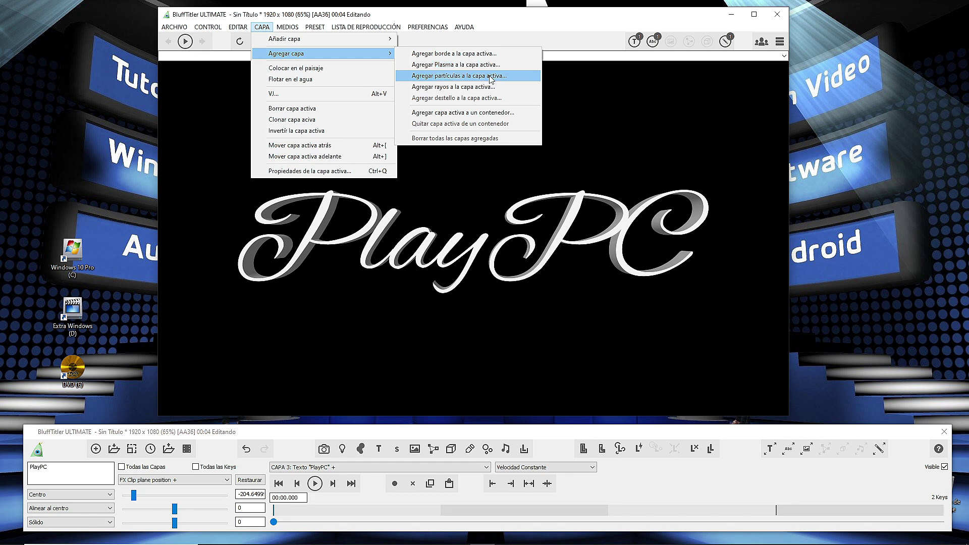
{"action": "left_click", "coordinate": [471, 77]}
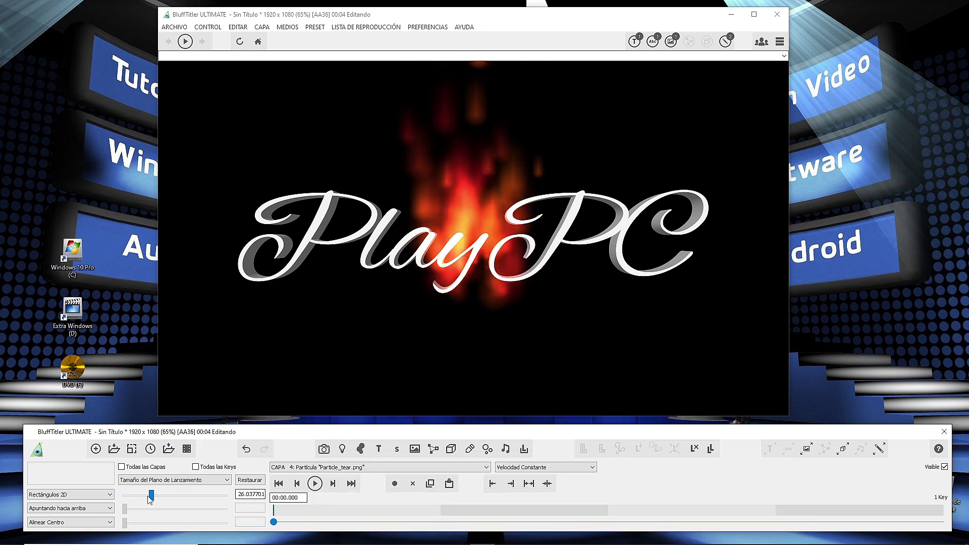
{"action": "key", "text": "Up"}
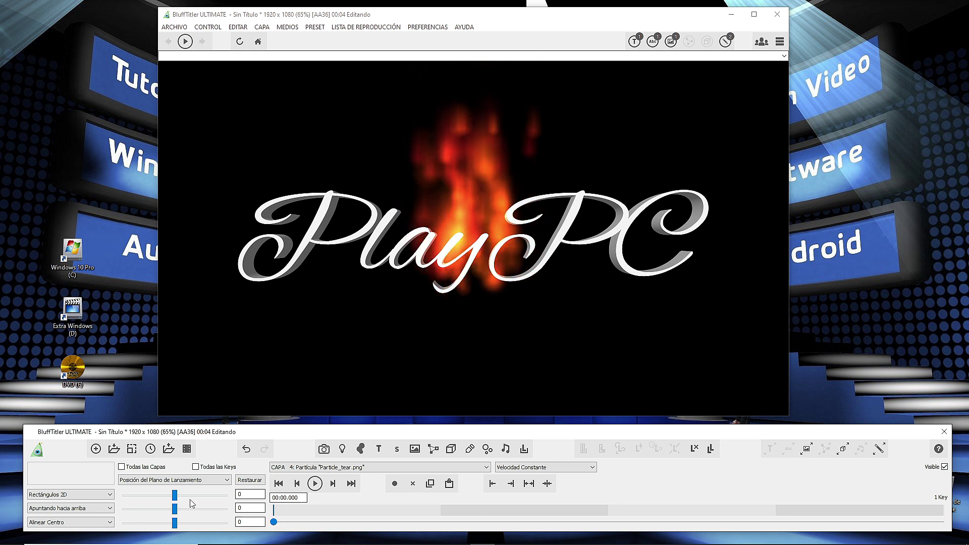
{"action": "left_click_drag", "start_coordinate": [176, 498], "coordinate": [128, 499]}
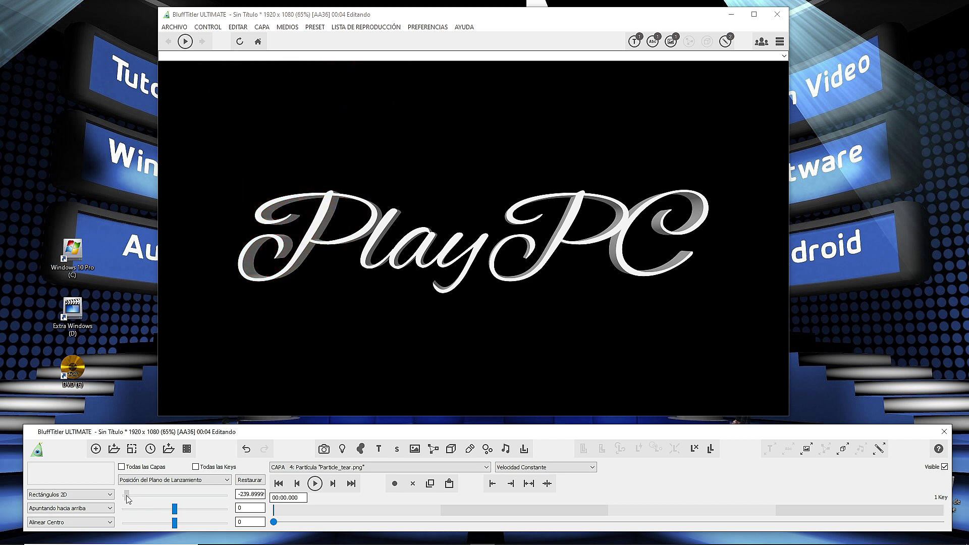
Step: Key the particle layer's horizontal launch plane position at 3 seconds at the far right of the title, and scrub back to the start
{"action": "left_click", "coordinate": [300, 468]}
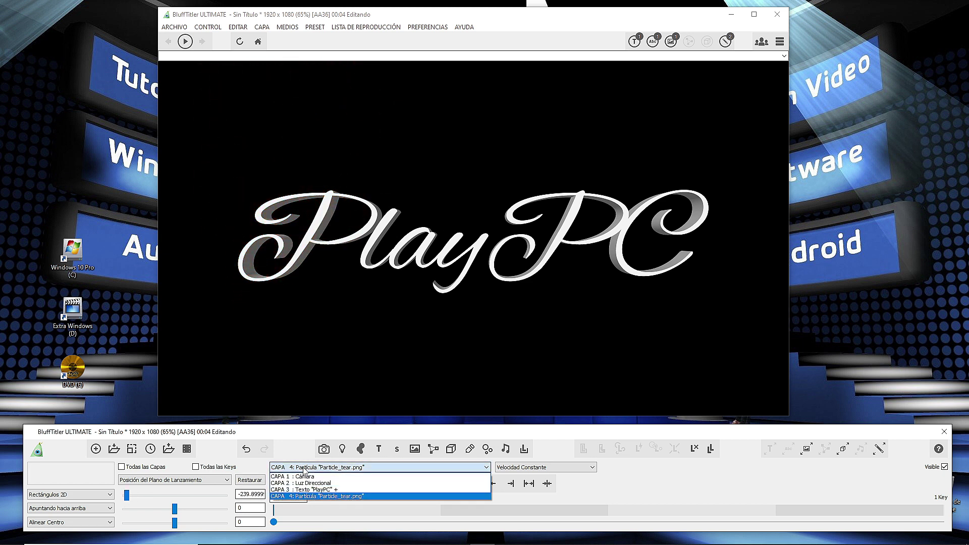
{"action": "left_click", "coordinate": [312, 490]}
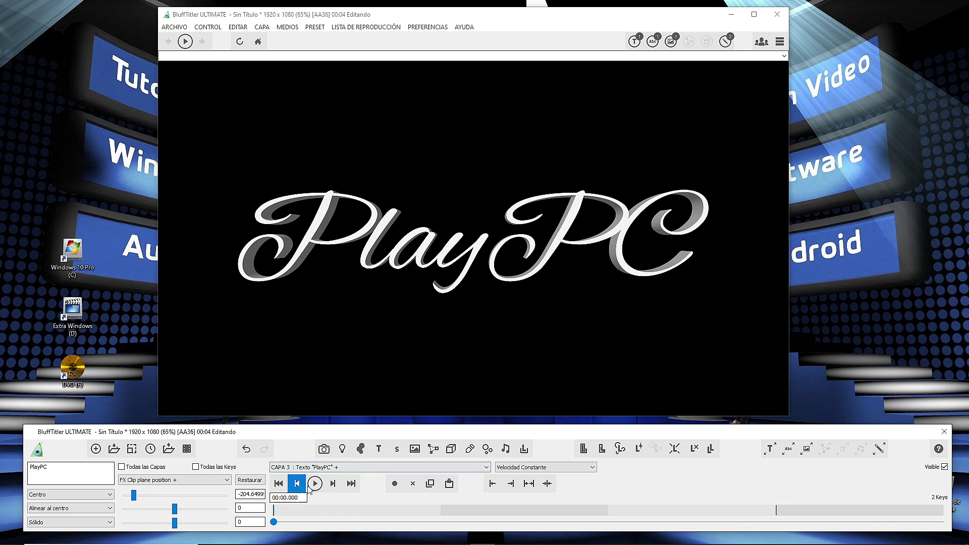
{"action": "mouse_move", "coordinate": [274, 522]}
{"action": "left_mouse_down"}
{"action": "mouse_move", "coordinate": [434, 527]}
{"action": "mouse_move", "coordinate": [273, 525]}
{"action": "left_mouse_up"}
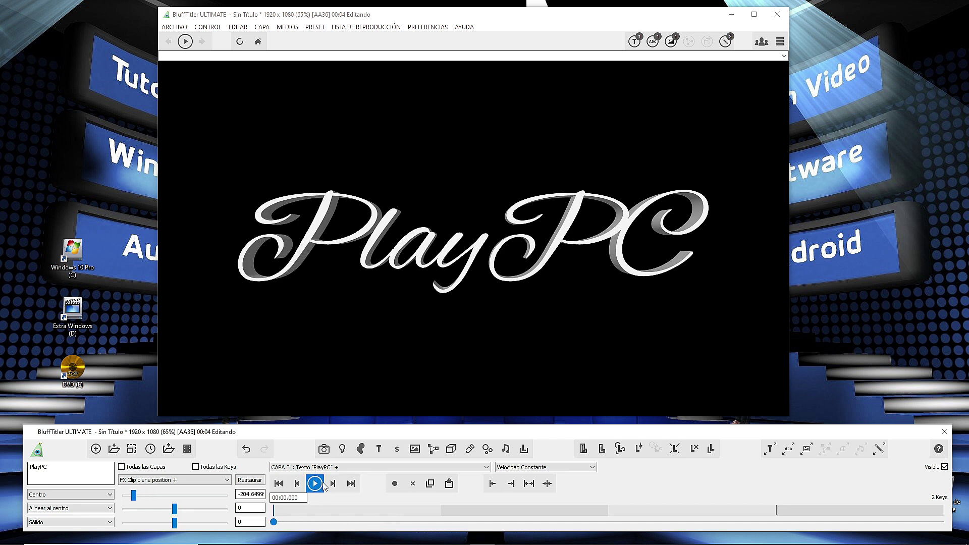
{"action": "left_click", "coordinate": [326, 467]}
{"action": "left_click", "coordinate": [325, 496]}
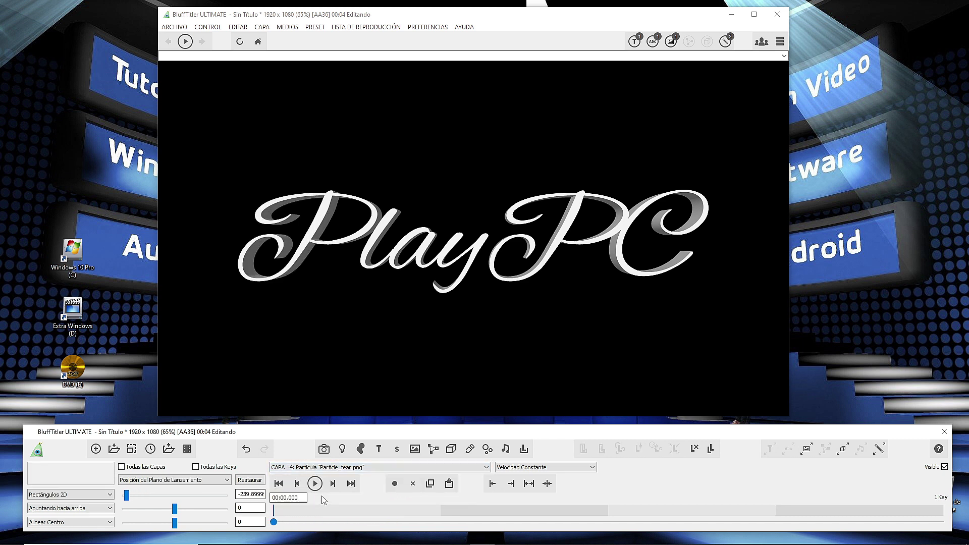
{"action": "left_click_drag", "start_coordinate": [306, 528], "coordinate": [746, 525]}
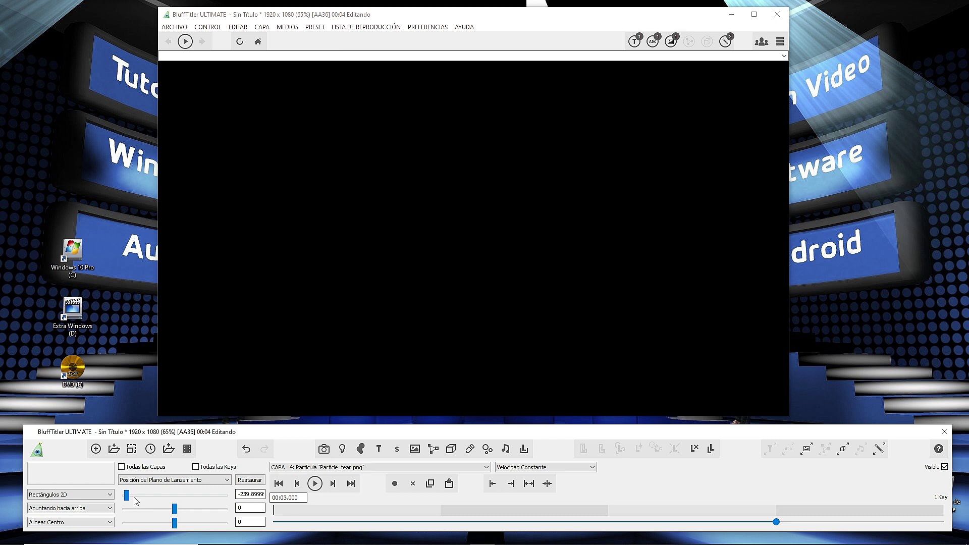
{"action": "left_click_drag", "start_coordinate": [130, 497], "coordinate": [227, 497]}
{"action": "left_click_drag", "start_coordinate": [779, 524], "coordinate": [273, 524]}
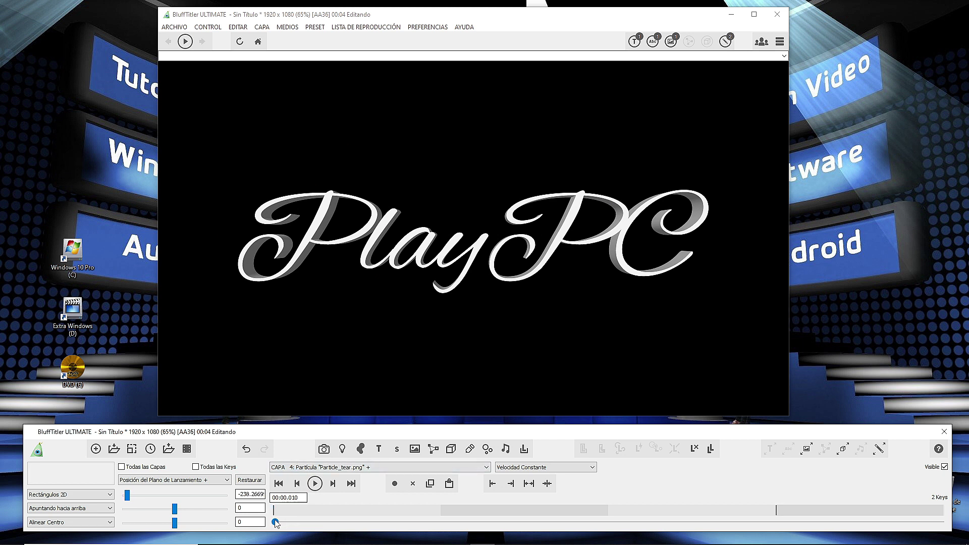
Step: Add horizontal launch plane position keys to the particles of about -171.7 at 0.21 seconds and about 44.6 at 1.75 seconds
{"action": "left_click_drag", "start_coordinate": [299, 525], "coordinate": [318, 527]}
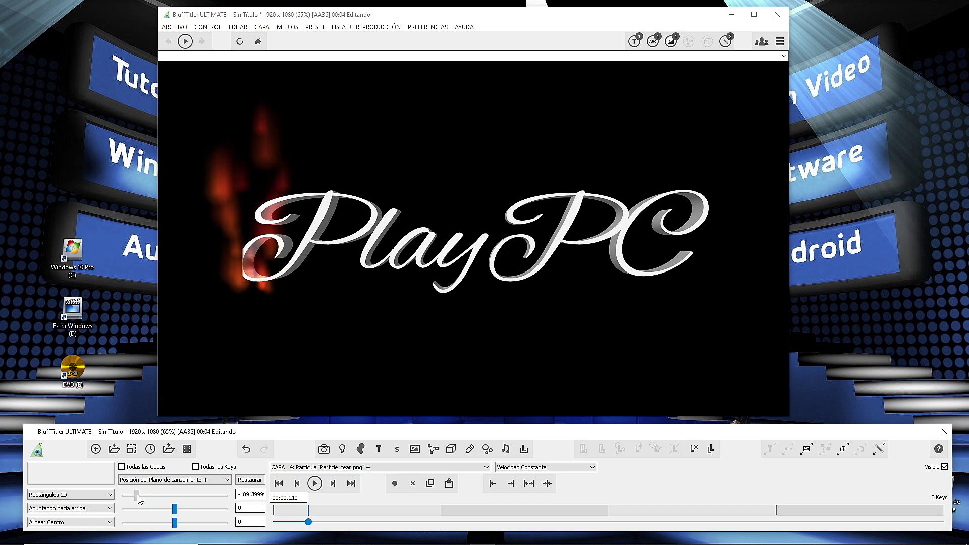
{"action": "left_click_drag", "start_coordinate": [140, 499], "coordinate": [143, 499]}
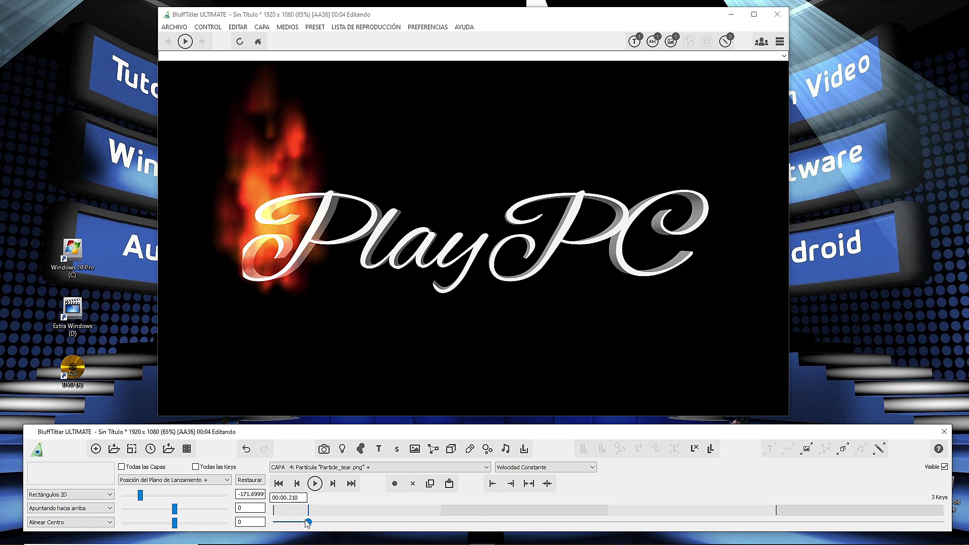
{"action": "left_click_drag", "start_coordinate": [306, 523], "coordinate": [474, 523]}
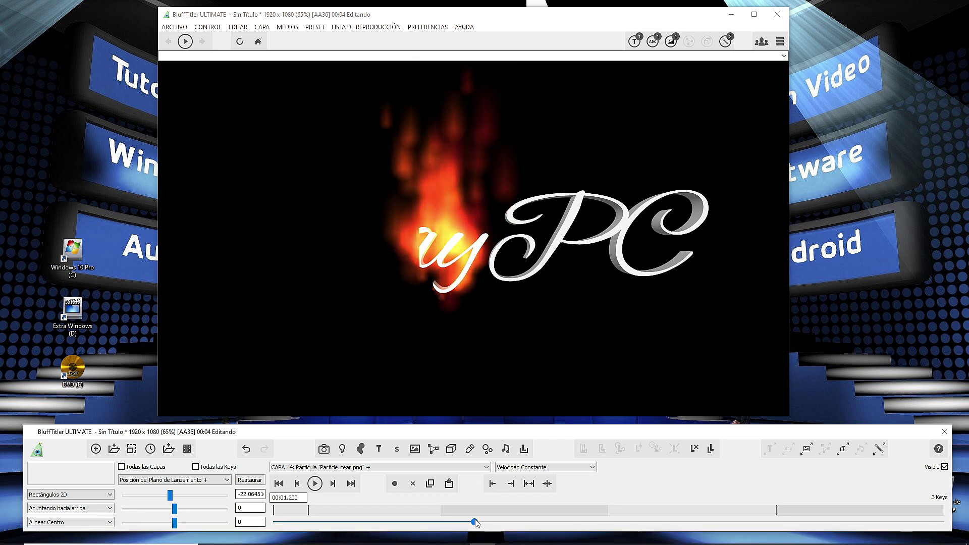
{"action": "left_click_drag", "start_coordinate": [475, 522], "coordinate": [566, 523]}
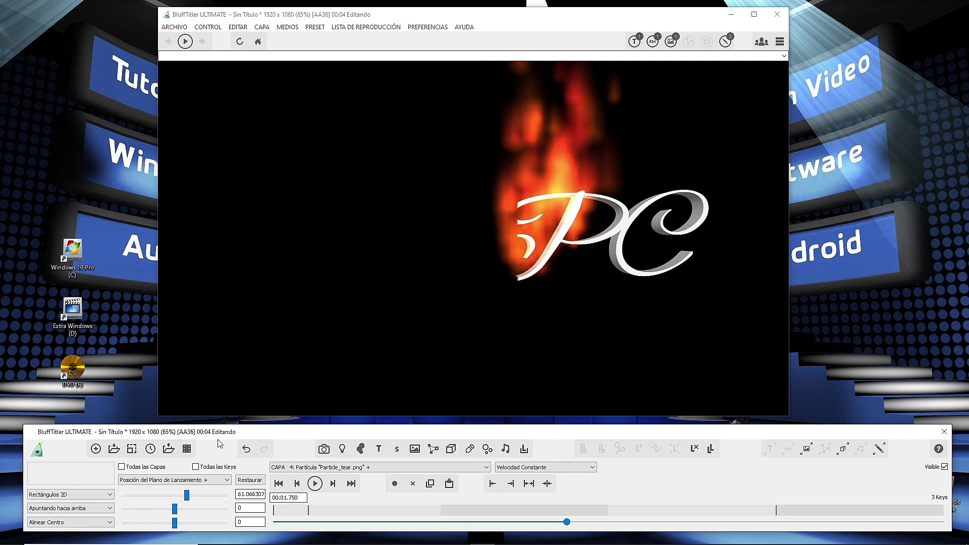
{"action": "left_click_drag", "start_coordinate": [186, 496], "coordinate": [183, 497]}
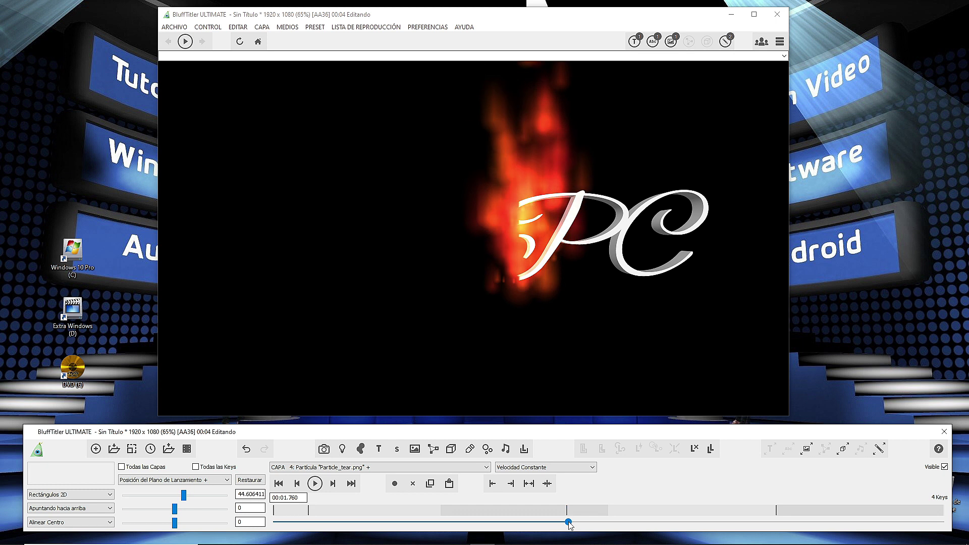
Step: Add horizontal launch plane position keys between 2.09 and 2.77 seconds so the flames follow the clipping edge, and return to the start
{"action": "left_click_drag", "start_coordinate": [566, 523], "coordinate": [623, 523]}
{"action": "left_click_drag", "start_coordinate": [194, 495], "coordinate": [191, 500]}
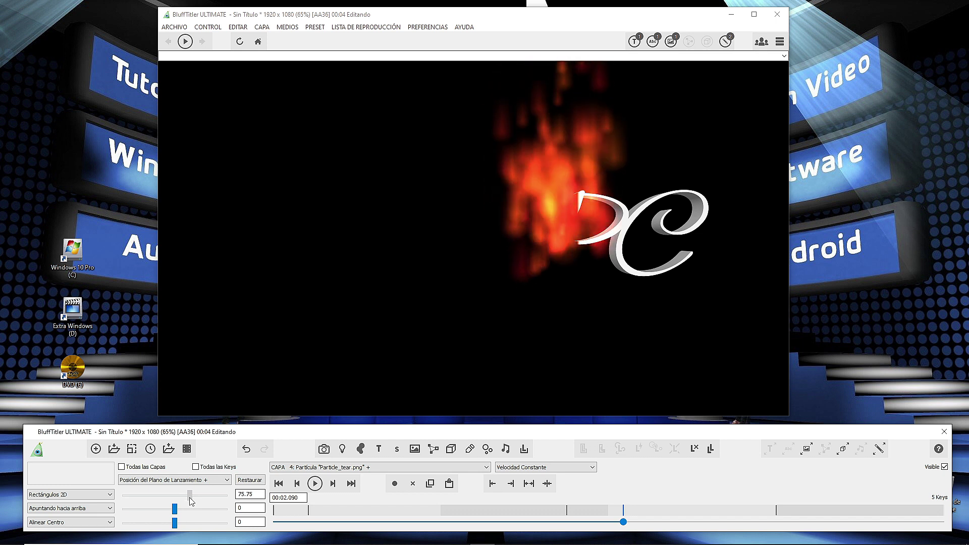
{"action": "left_click_drag", "start_coordinate": [623, 523], "coordinate": [744, 528]}
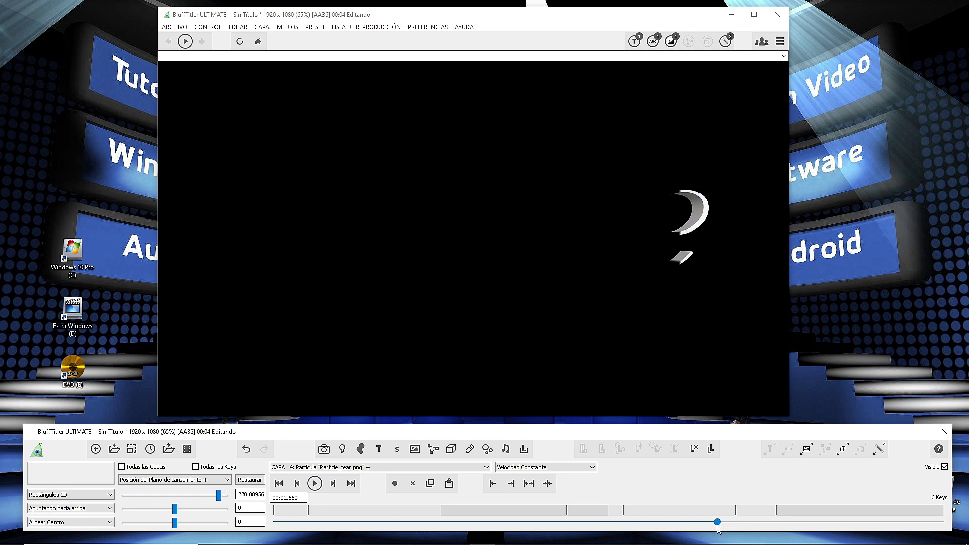
{"action": "mouse_move", "coordinate": [663, 540]}
{"action": "left_mouse_down"}
{"action": "mouse_move", "coordinate": [637, 543]}
{"action": "mouse_move", "coordinate": [666, 544]}
{"action": "left_mouse_up"}
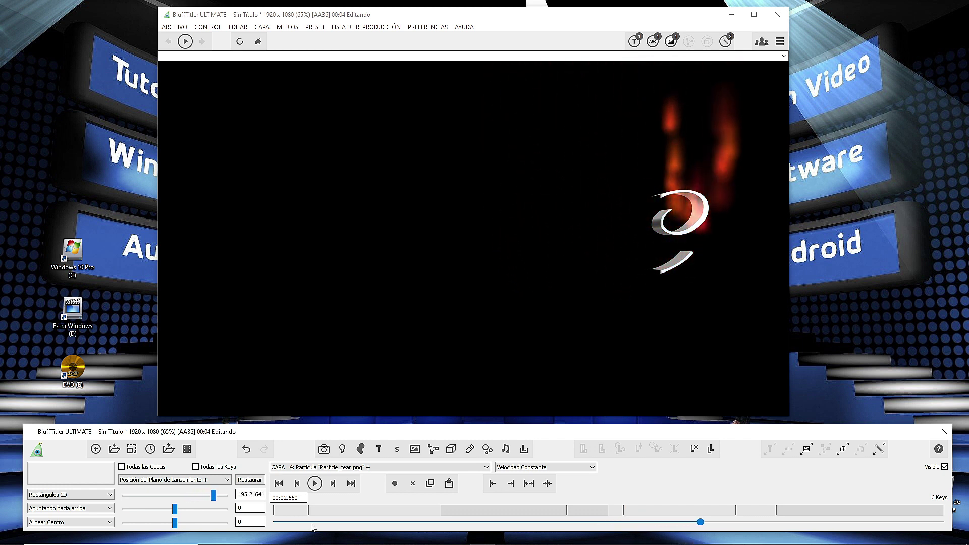
{"action": "left_click_drag", "start_coordinate": [204, 498], "coordinate": [206, 500]}
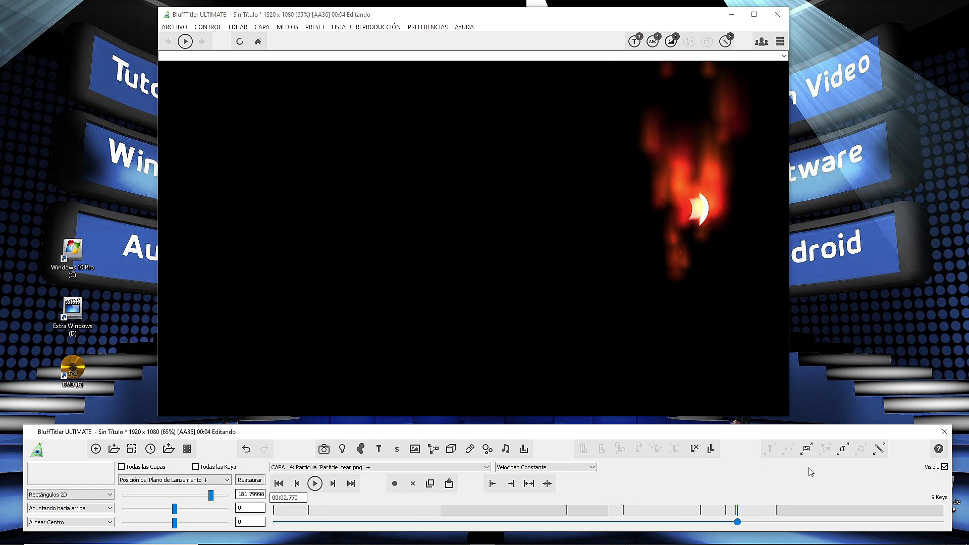
{"action": "left_click", "coordinate": [739, 522]}
{"action": "left_click_drag", "start_coordinate": [740, 523], "coordinate": [231, 534]}
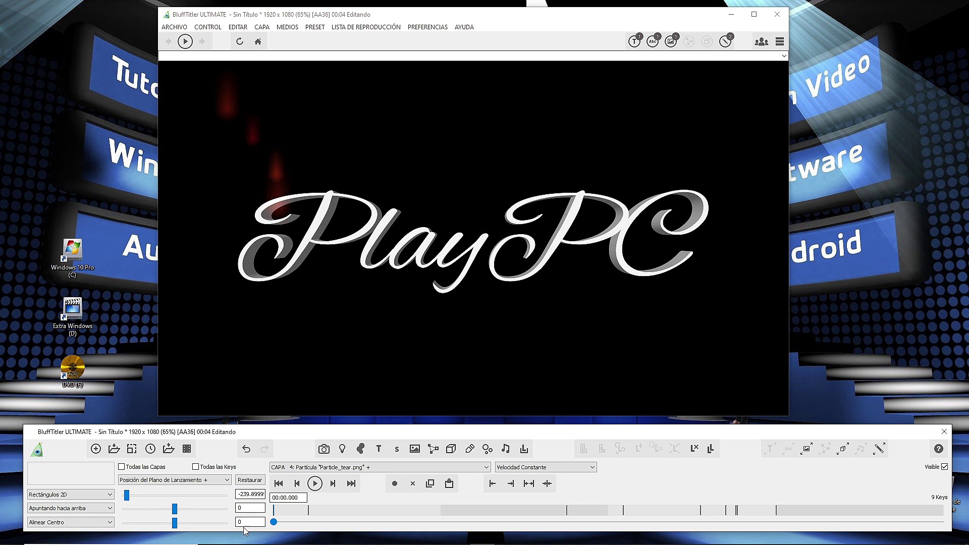
Step: Play the animation and scrub through the timeline to check the flames against the clipping edge
{"action": "left_click", "coordinate": [394, 483]}
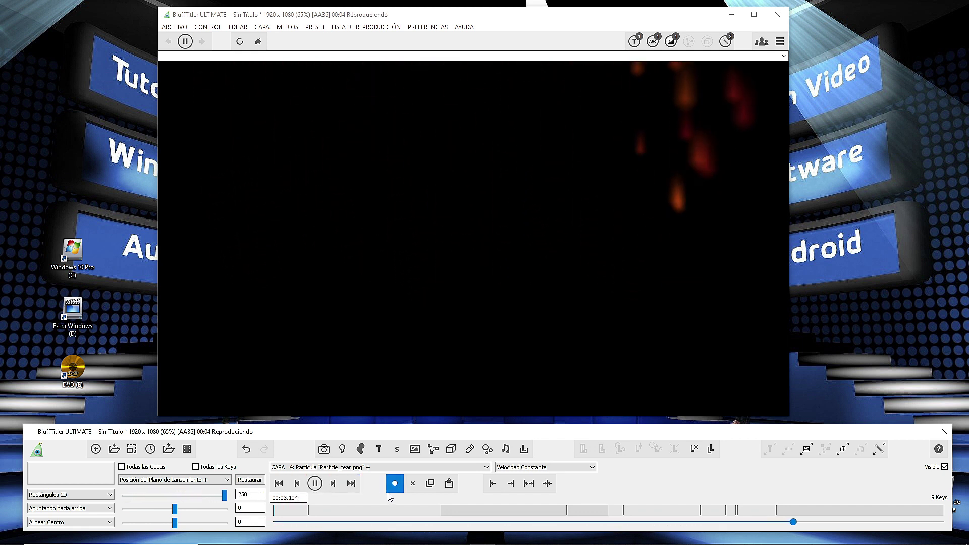
{"action": "left_click", "coordinate": [315, 484]}
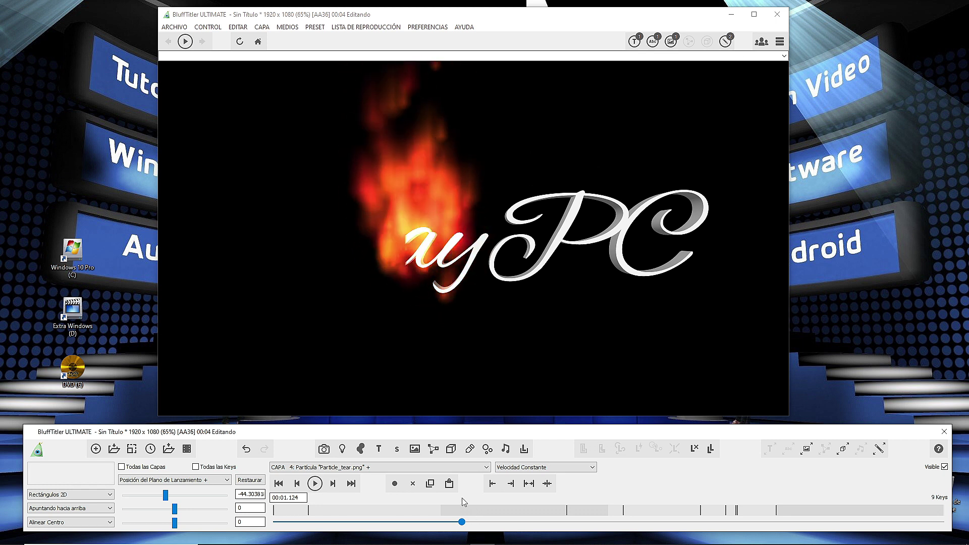
{"action": "left_click", "coordinate": [286, 522]}
{"action": "left_click_drag", "start_coordinate": [279, 531], "coordinate": [273, 528]}
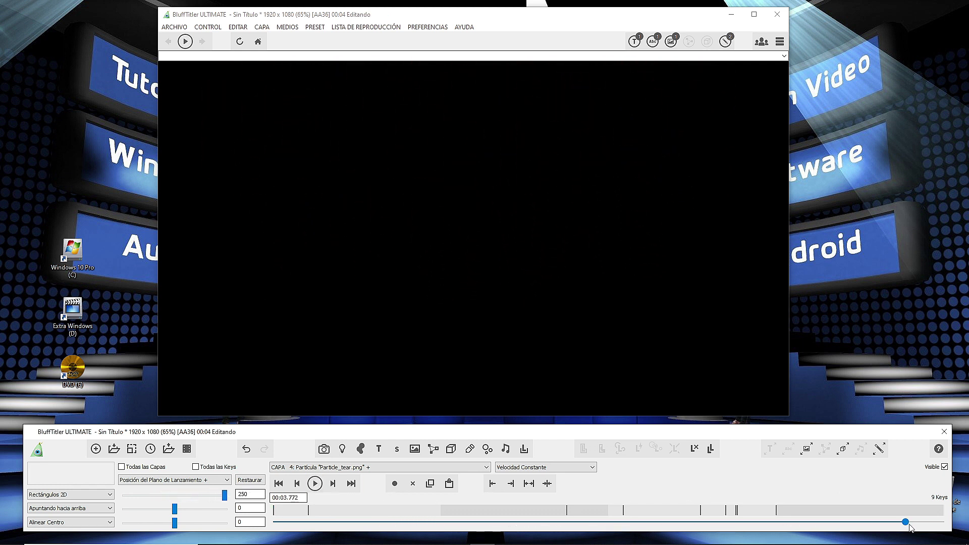
{"action": "left_click_drag", "start_coordinate": [807, 525], "coordinate": [462, 527]}
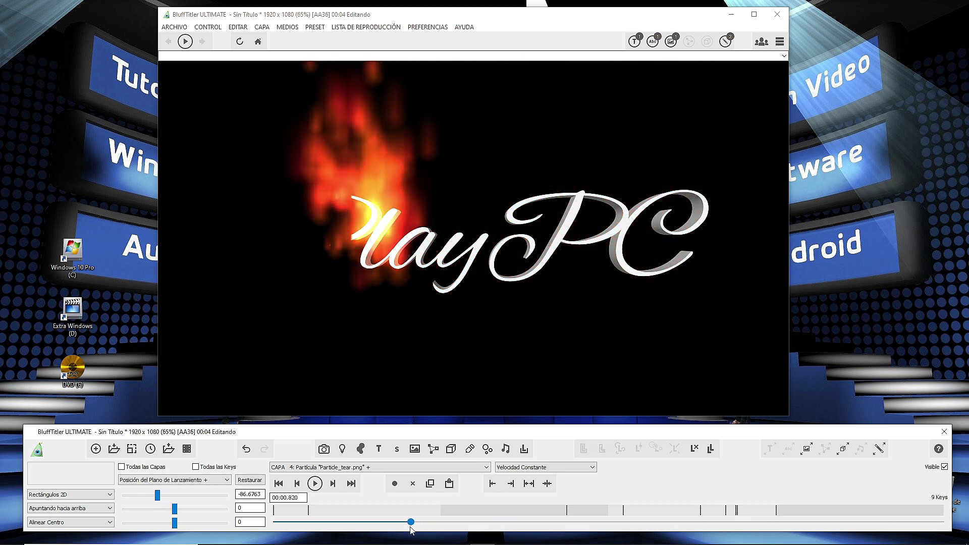
Step: Apply the video FGM (18).mp4 from the Textures\Videos folder as the colour map of the PlayPC text layer
{"action": "left_click", "coordinate": [346, 468]}
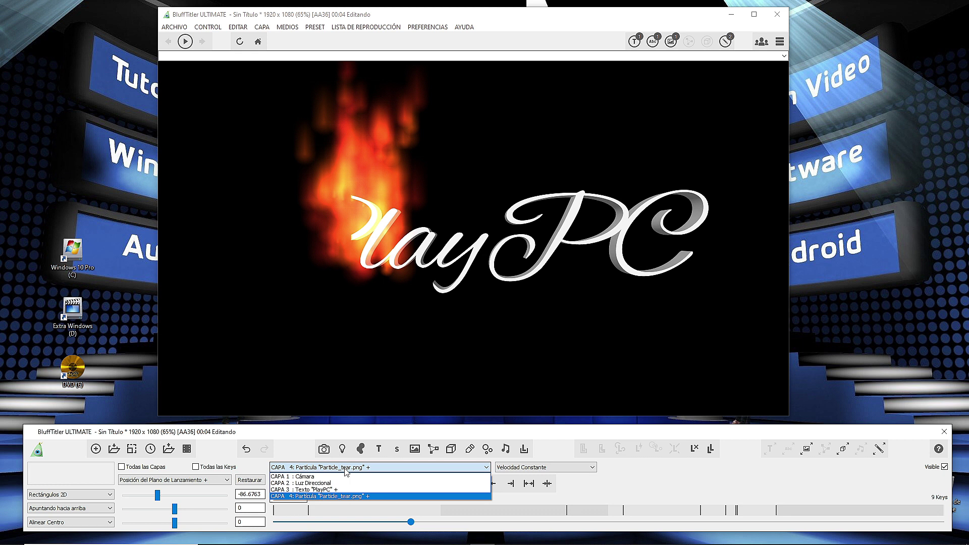
{"action": "left_click", "coordinate": [309, 489]}
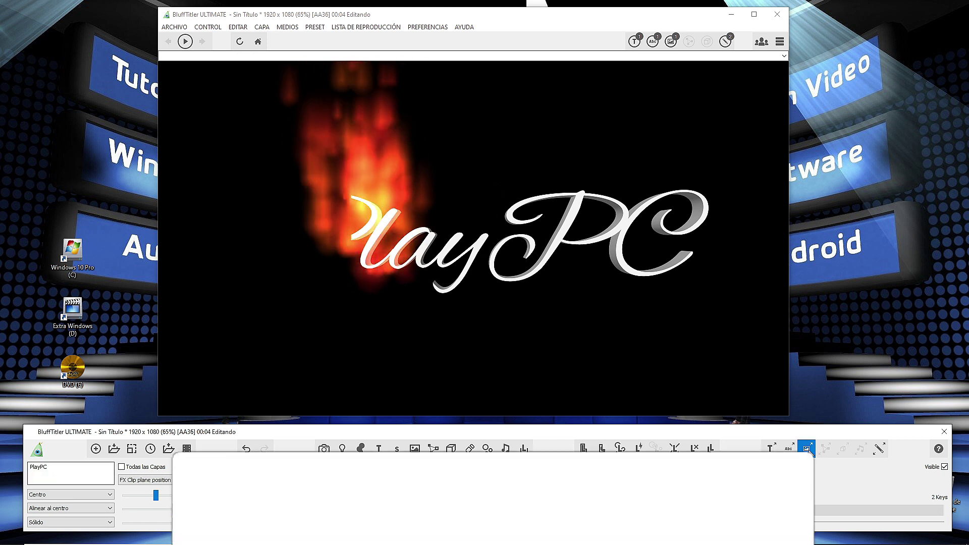
{"action": "left_click", "coordinate": [807, 448]}
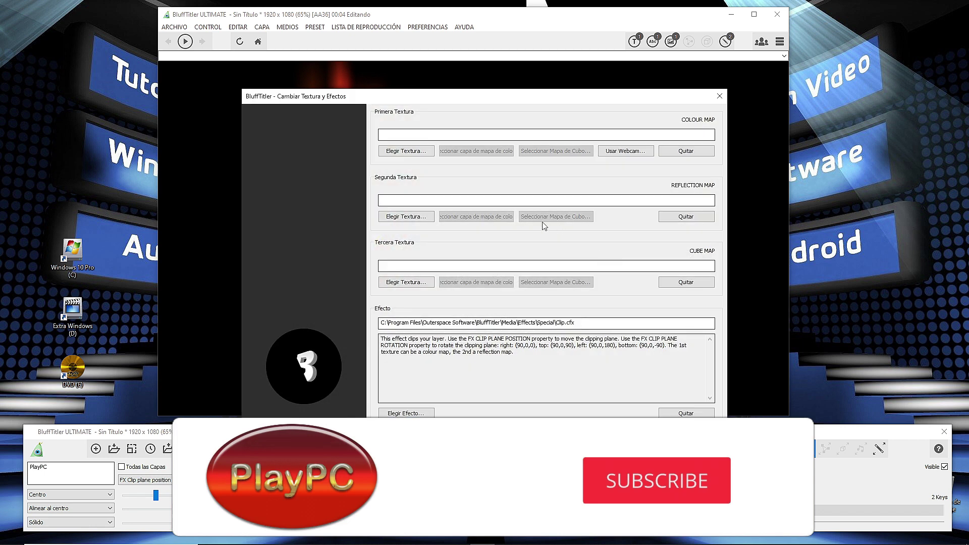
{"action": "left_click", "coordinate": [431, 153]}
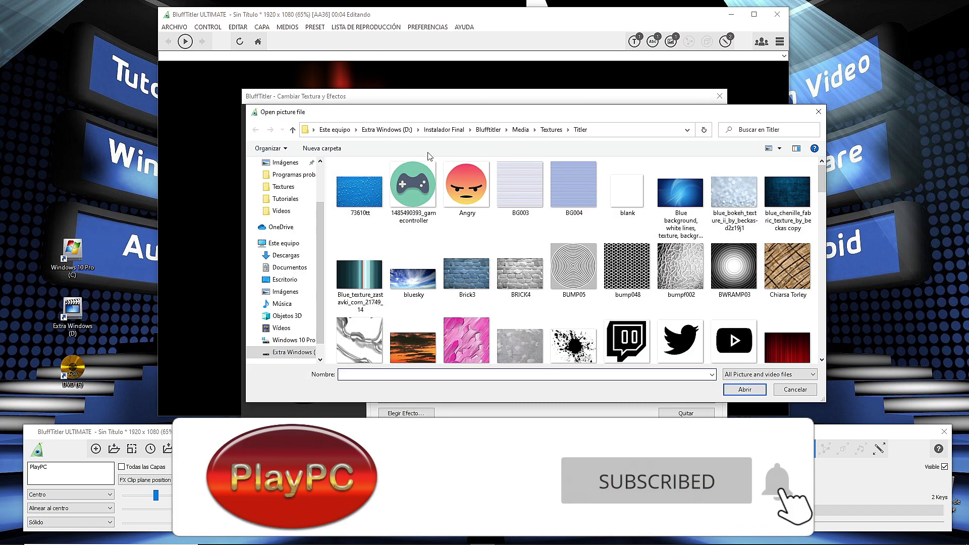
{"action": "left_click", "coordinate": [551, 129]}
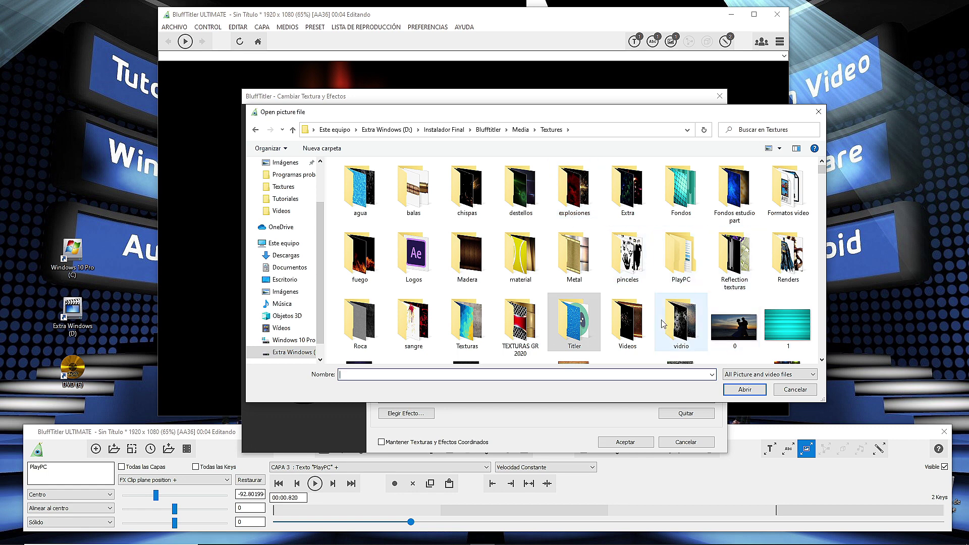
{"action": "double_click", "coordinate": [638, 330]}
{"action": "scroll", "coordinate": [639, 303], "scroll_direction": "down", "scroll_amount": 6}
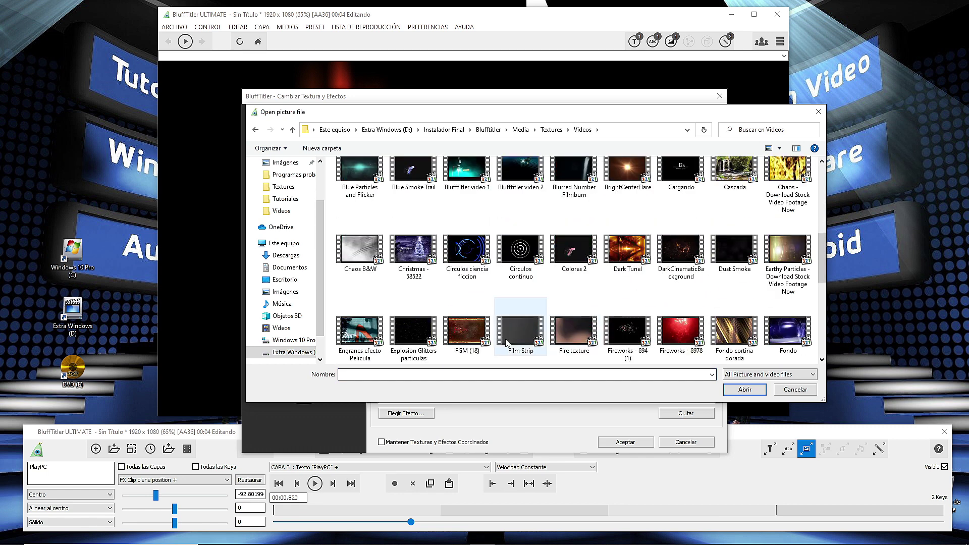
{"action": "double_click", "coordinate": [481, 343]}
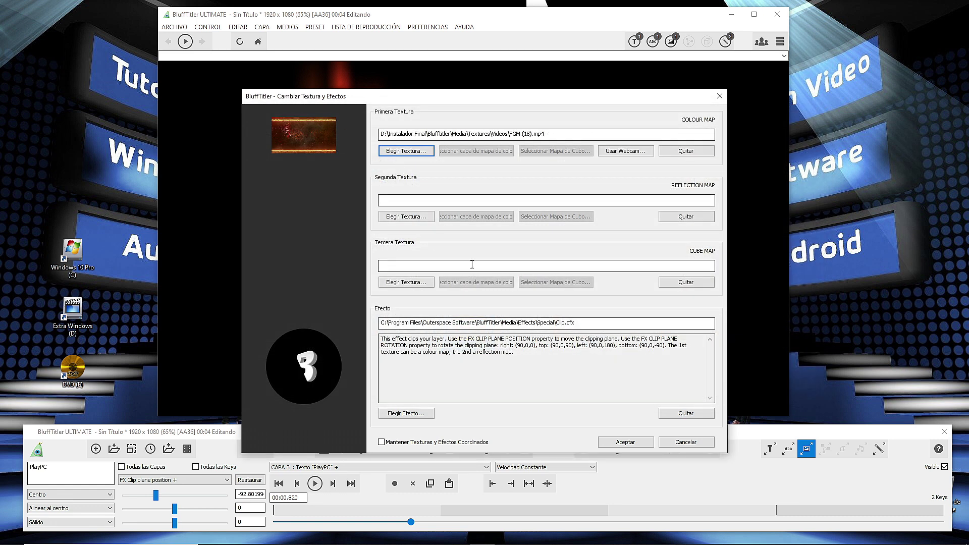
{"action": "left_click", "coordinate": [652, 446]}
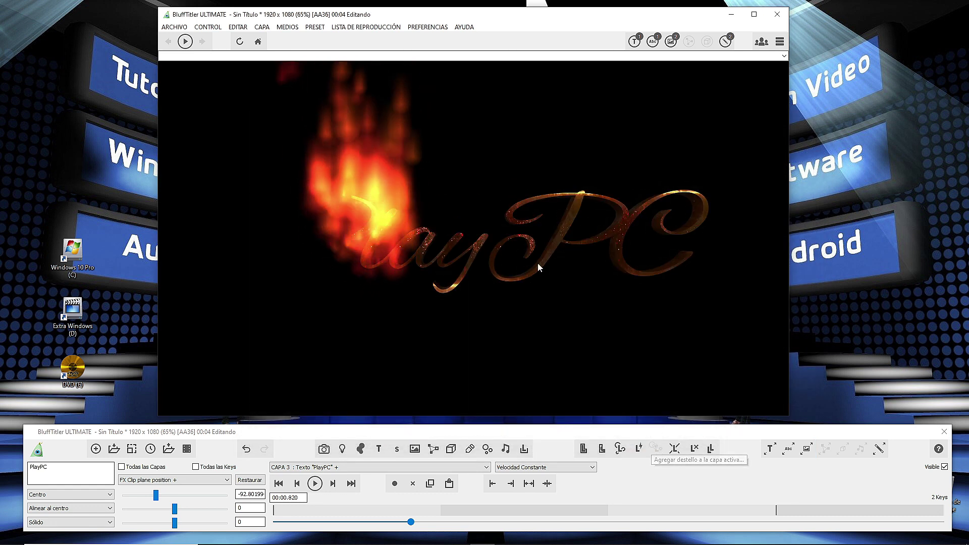
Step: Play the textured title's burning animation from the start, scrub through it, and return to 0 seconds
{"action": "left_click_drag", "start_coordinate": [410, 521], "coordinate": [275, 522]}
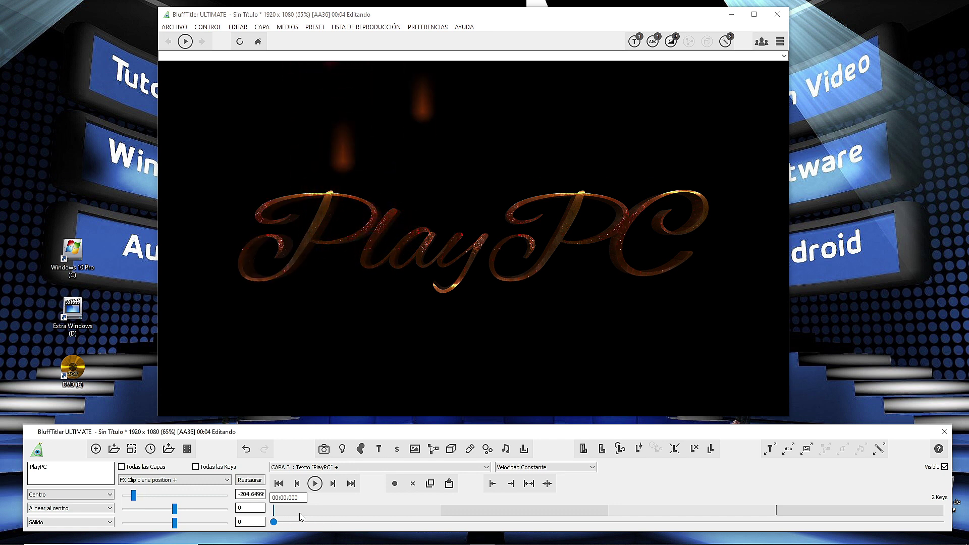
{"action": "left_click", "coordinate": [315, 484]}
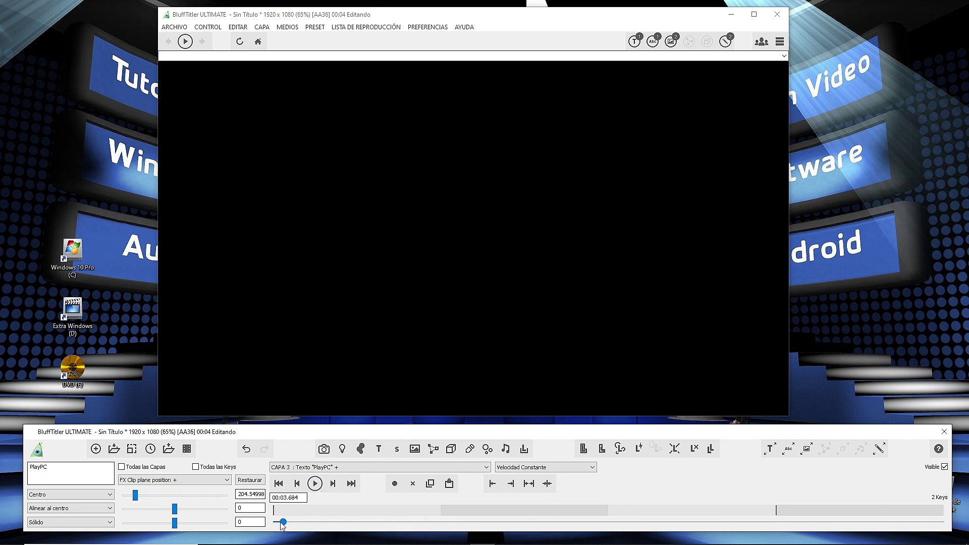
{"action": "left_click_drag", "start_coordinate": [287, 522], "coordinate": [259, 522]}
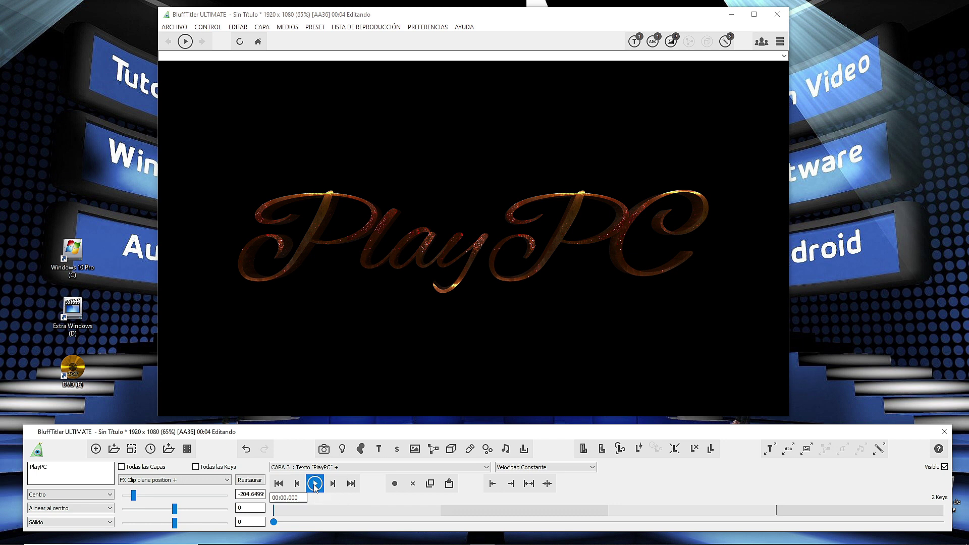
{"action": "left_click", "coordinate": [315, 484]}
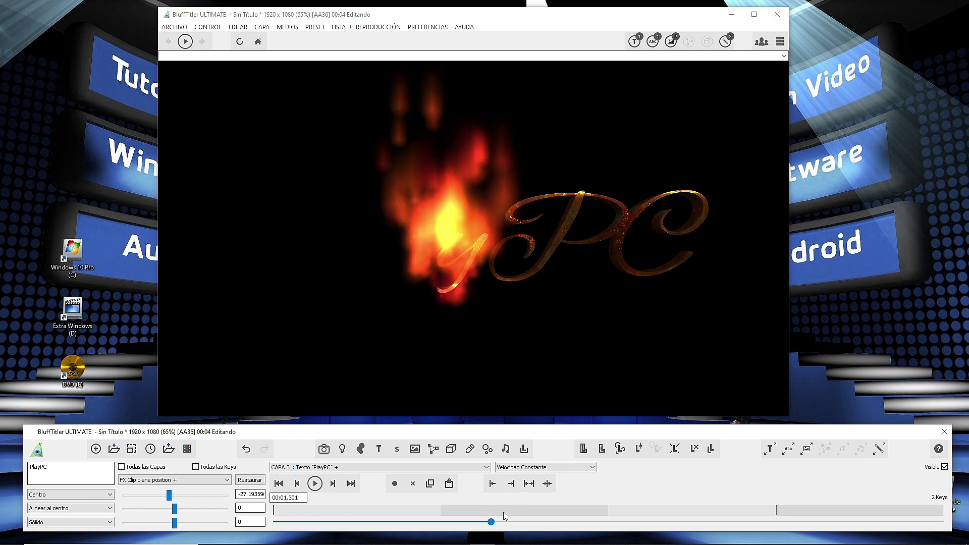
{"action": "left_click_drag", "start_coordinate": [491, 522], "coordinate": [273, 523]}
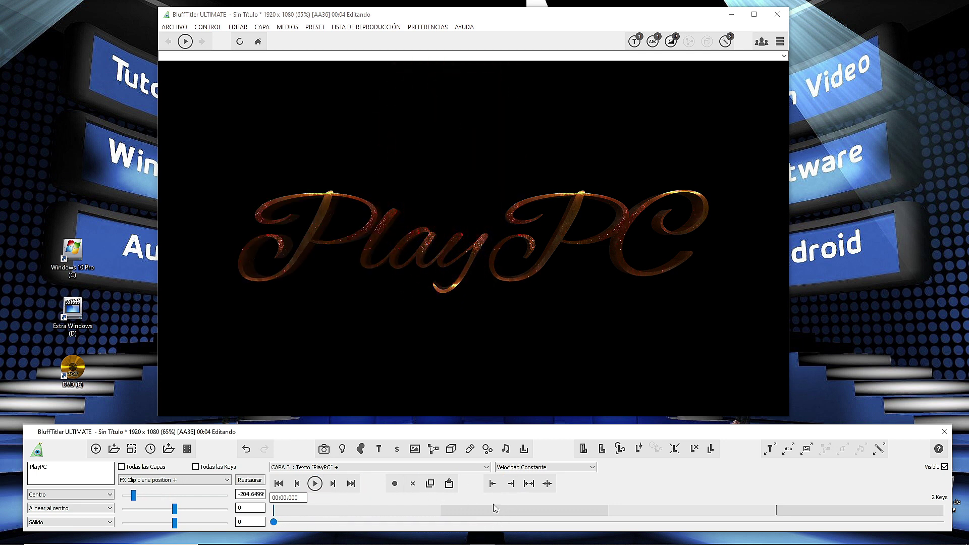
Step: Set the show's total duration to 6 seconds by adding time at the beginning, and go to about 2.51 seconds
{"action": "left_click", "coordinate": [150, 448]}
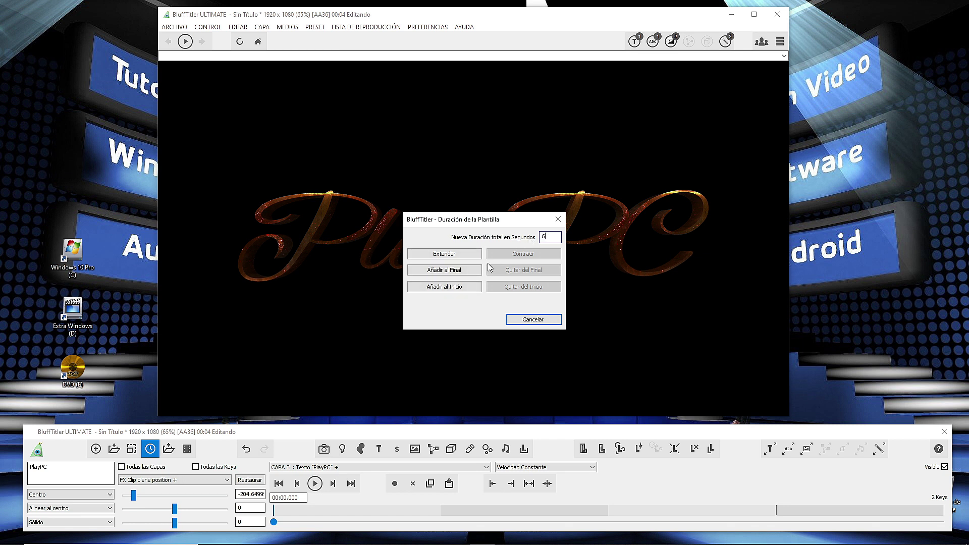
{"action": "left_click", "coordinate": [435, 286]}
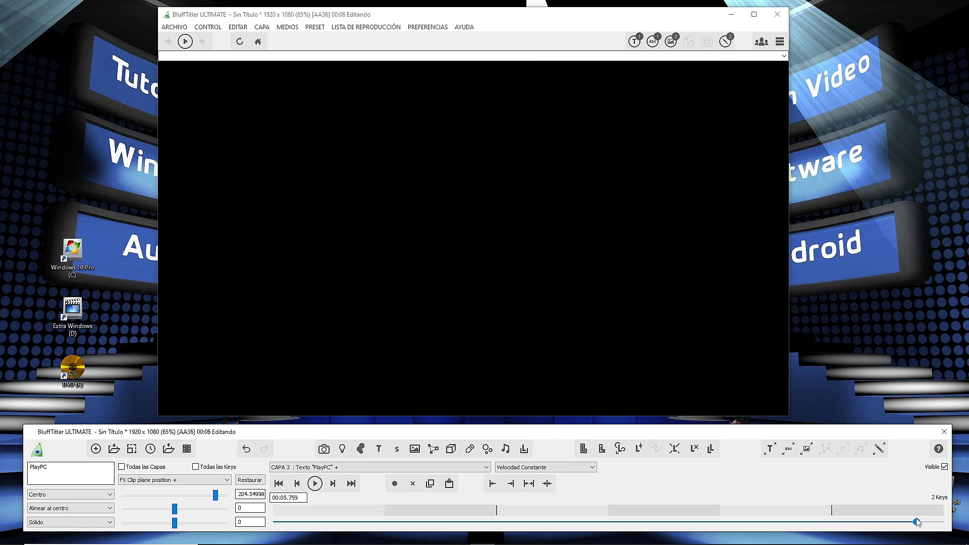
{"action": "left_click_drag", "start_coordinate": [507, 525], "coordinate": [555, 525]}
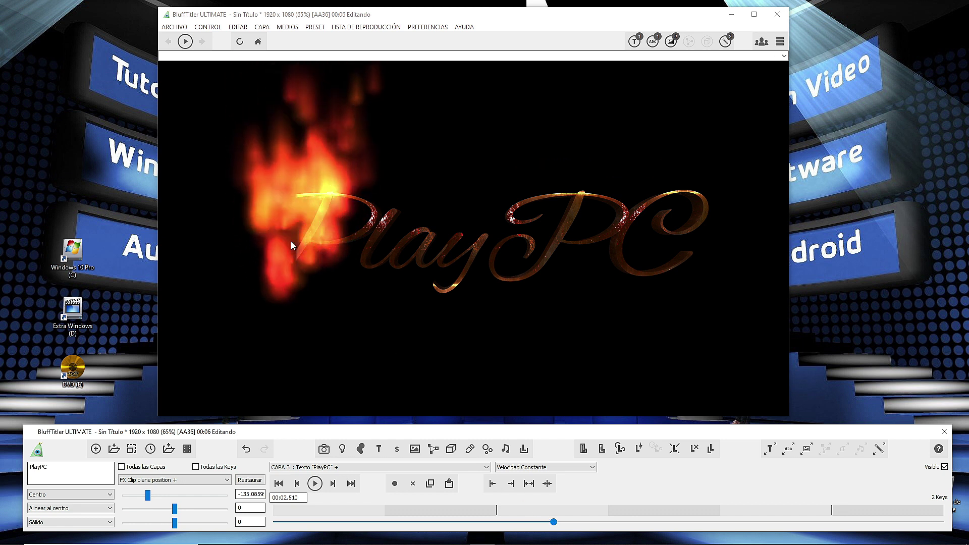
Step: Set the first colour (Primer Color) of the Particle_tear.png layer to about 17, 31, 10
{"action": "left_click", "coordinate": [284, 469]}
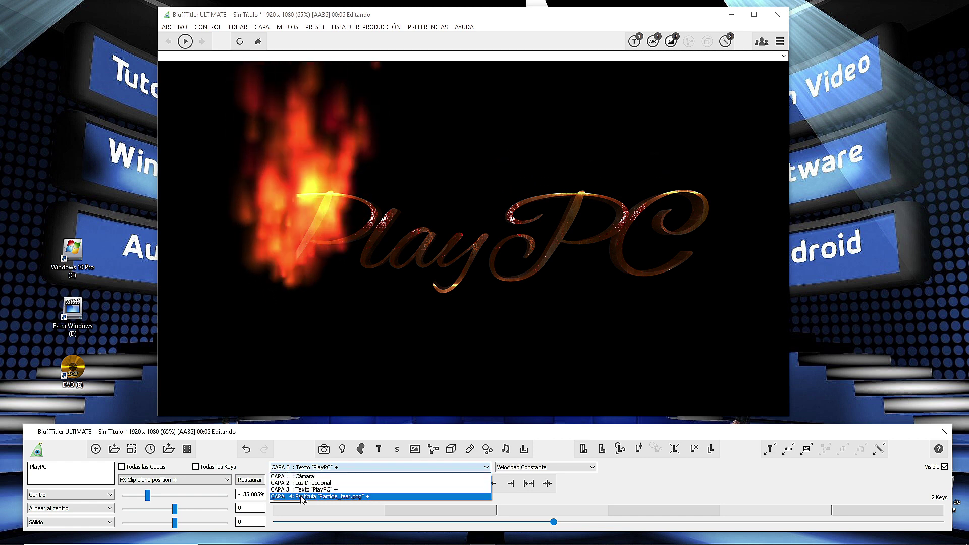
{"action": "left_click", "coordinate": [285, 495]}
{"action": "left_click", "coordinate": [173, 480]}
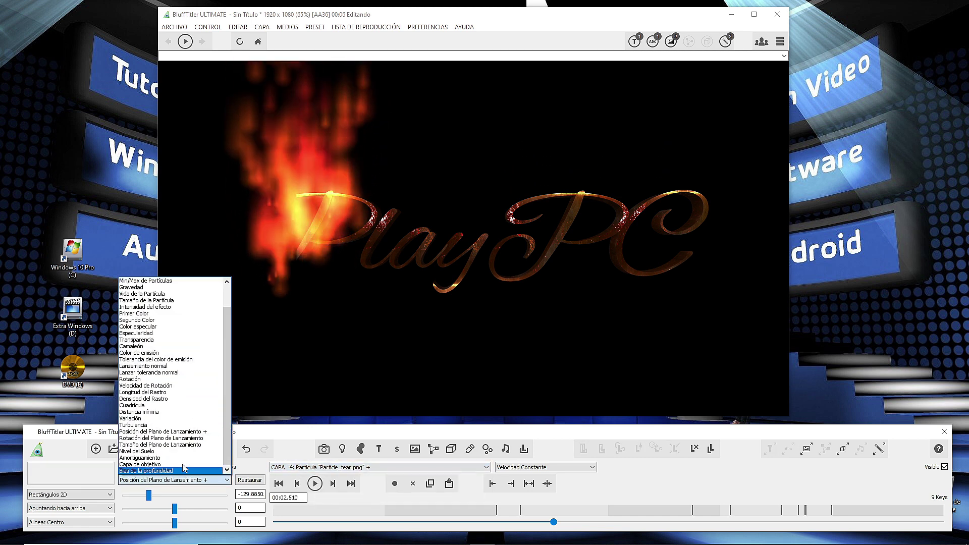
{"action": "left_click", "coordinate": [162, 313]}
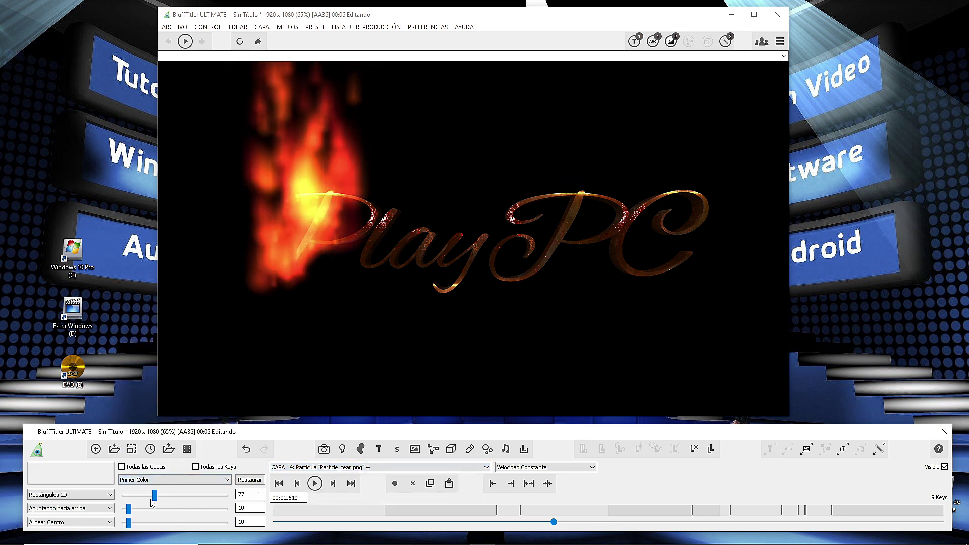
{"action": "mouse_move", "coordinate": [129, 511]}
{"action": "left_mouse_down"}
{"action": "mouse_move", "coordinate": [156, 498]}
{"action": "mouse_move", "coordinate": [132, 496]}
{"action": "left_mouse_up"}
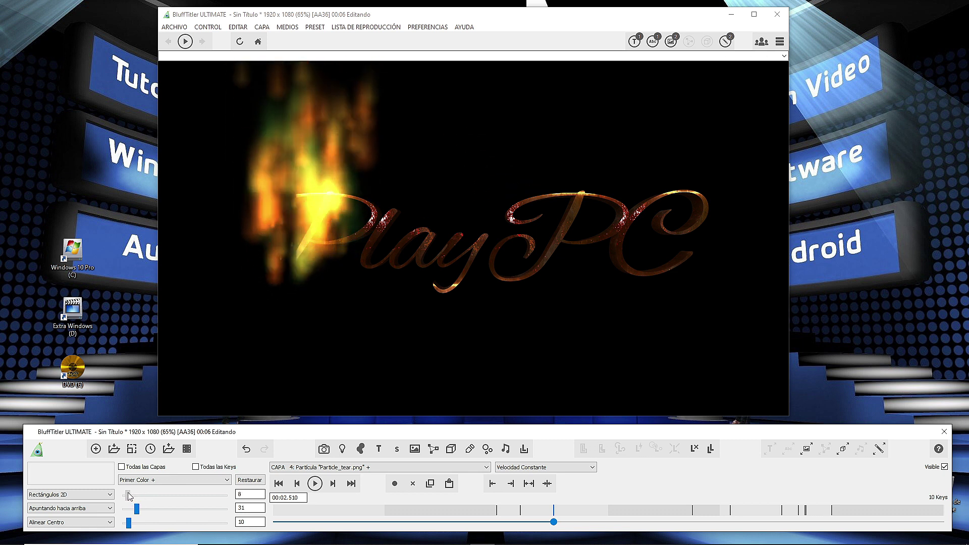
{"action": "left_click_drag", "start_coordinate": [130, 495], "coordinate": [132, 495]}
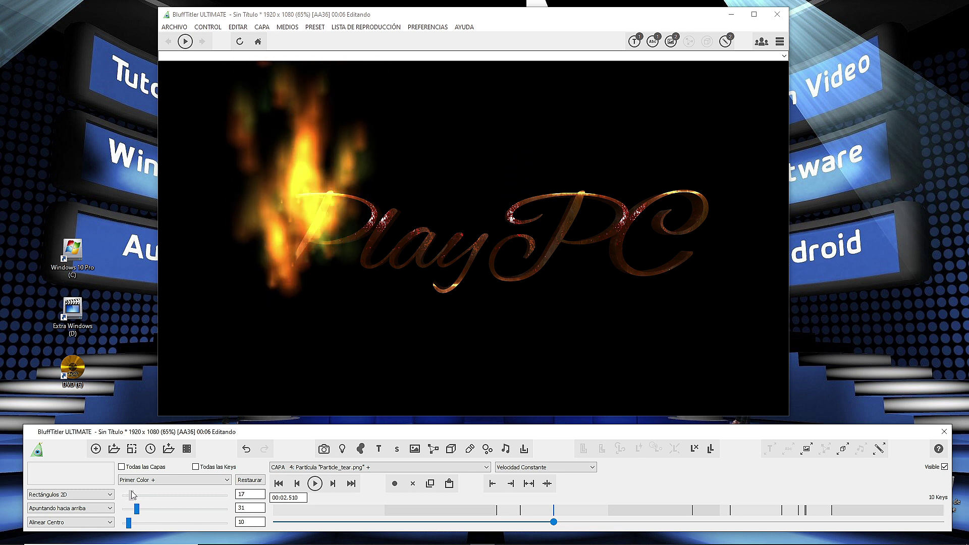
Step: Set the particle layer's second colour (Segundo Color) to about 98, 23, 0 and play the animation from the start
{"action": "left_click", "coordinate": [151, 480]}
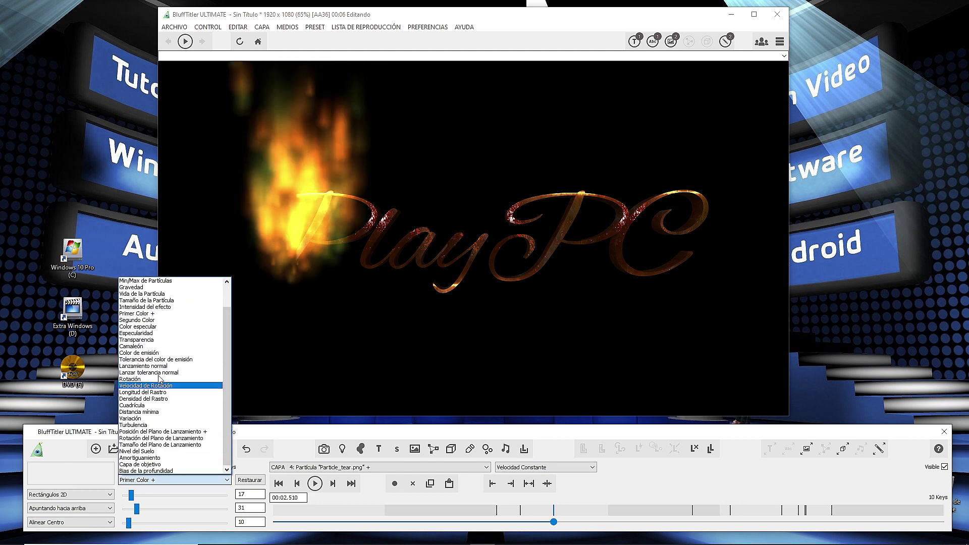
{"action": "left_click", "coordinate": [146, 320]}
{"action": "left_click_drag", "start_coordinate": [168, 495], "coordinate": [140, 511]}
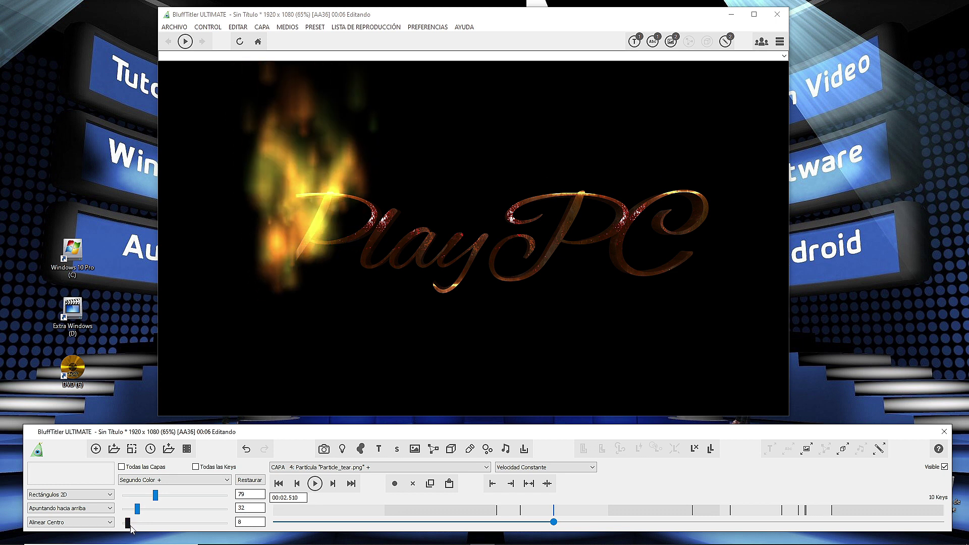
{"action": "mouse_move", "coordinate": [127, 523]}
{"action": "left_mouse_down"}
{"action": "mouse_move", "coordinate": [139, 524]}
{"action": "mouse_move", "coordinate": [120, 529]}
{"action": "left_mouse_up"}
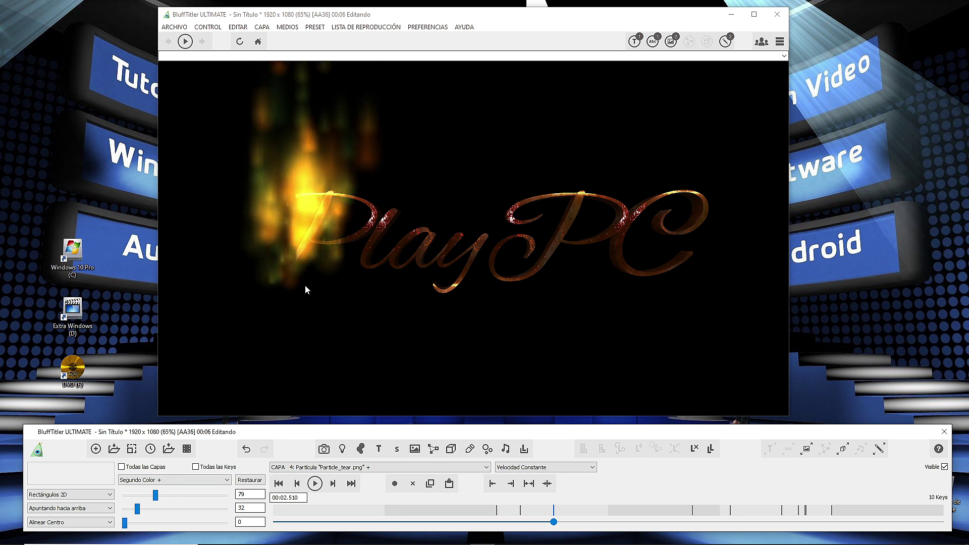
{"action": "left_click_drag", "start_coordinate": [137, 509], "coordinate": [165, 498]}
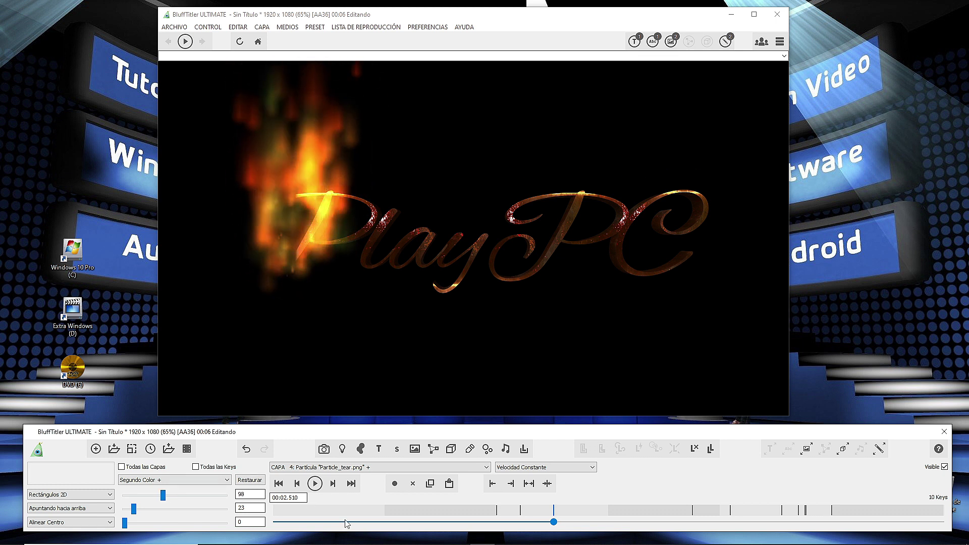
{"action": "left_click_drag", "start_coordinate": [554, 522], "coordinate": [273, 522]}
{"action": "left_click", "coordinate": [321, 487]}
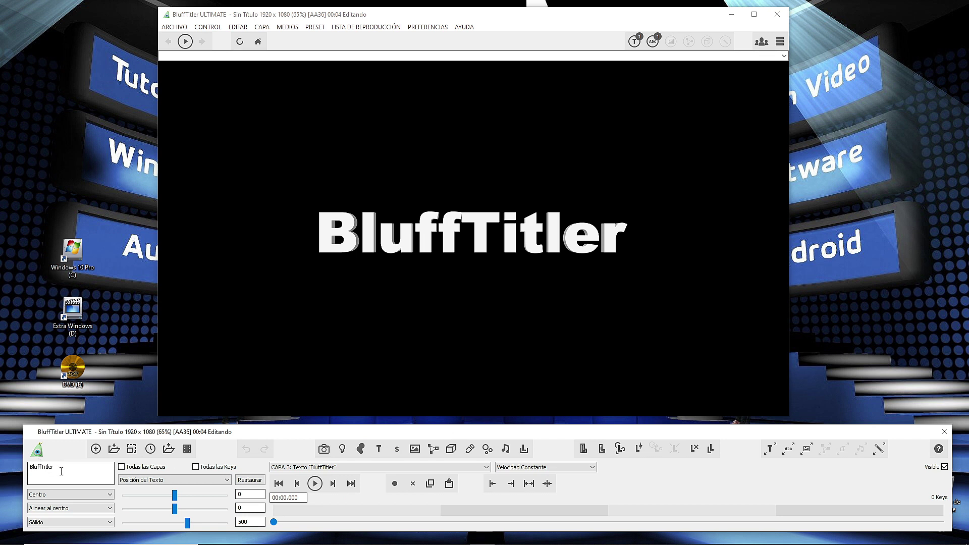
Step: Change the new show's title text to PlayPC and set its font family to Alex Brush
{"action": "type", "text": "PlayPC"}
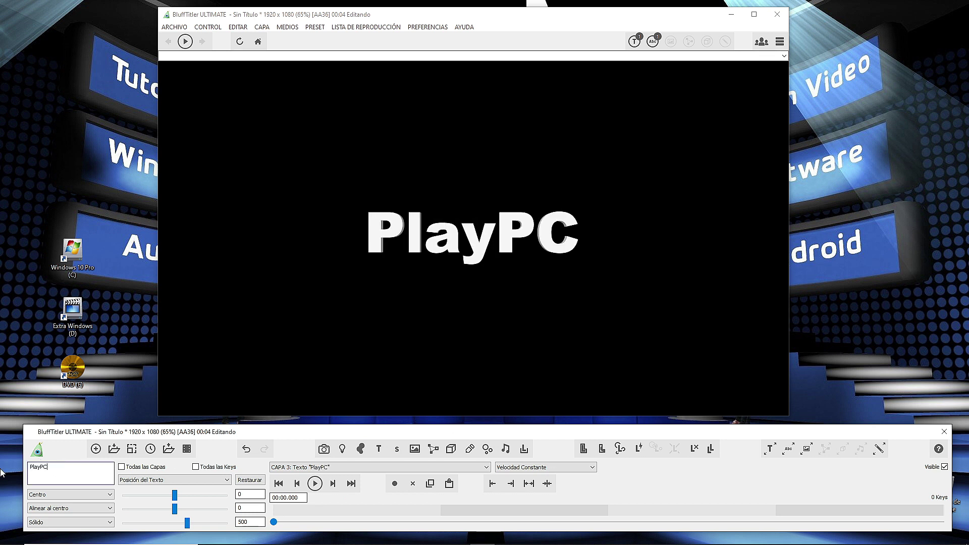
{"action": "left_click", "coordinate": [787, 449]}
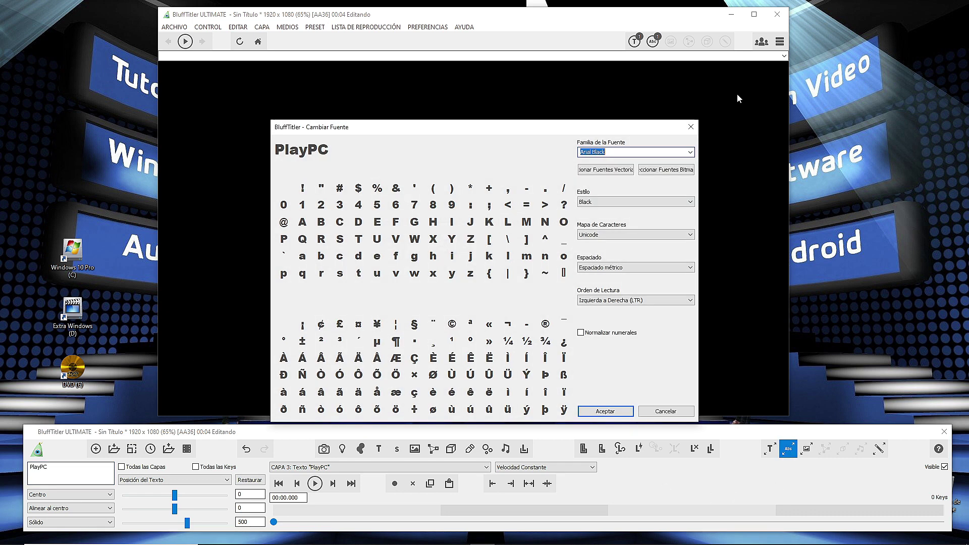
{"action": "left_click", "coordinate": [690, 152]}
{"action": "left_click_drag", "start_coordinate": [691, 201], "coordinate": [690, 191]}
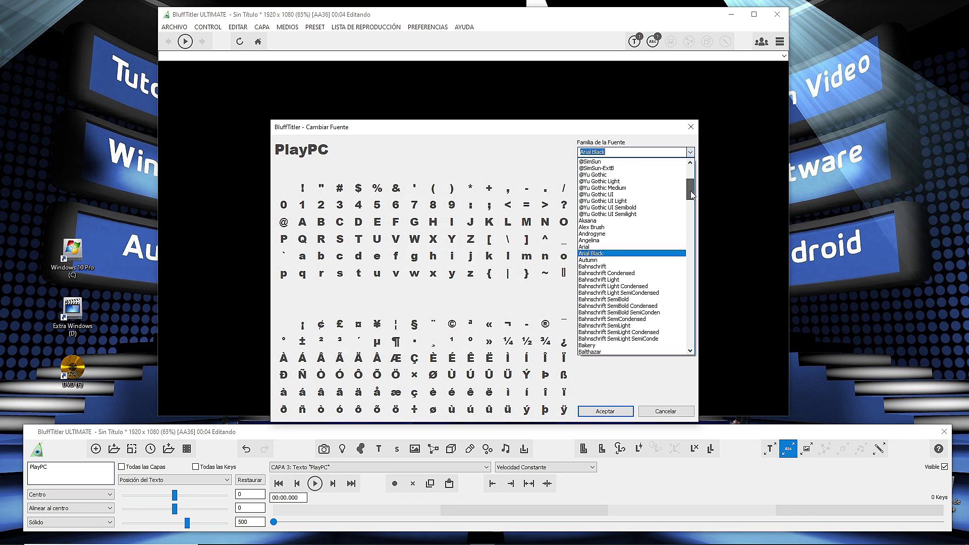
{"action": "left_click", "coordinate": [650, 227]}
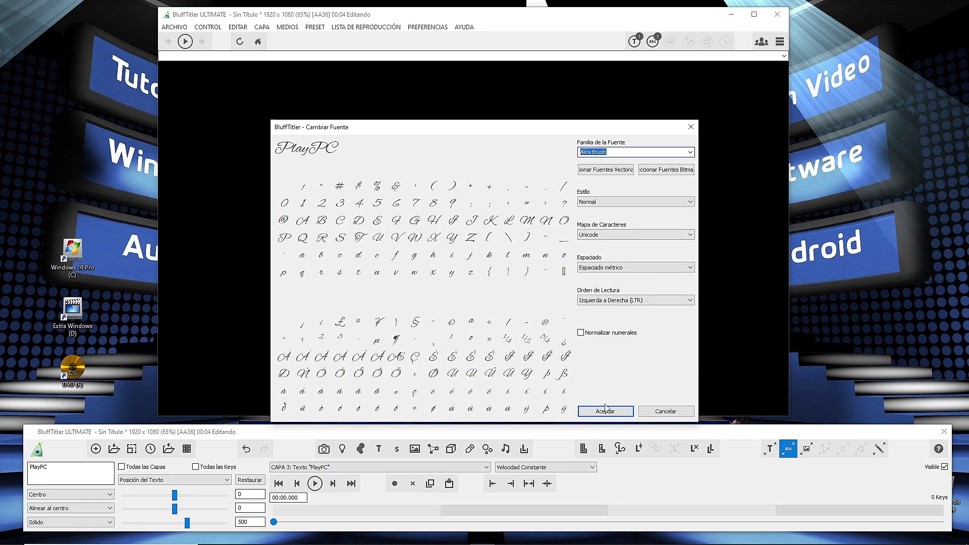
{"action": "left_click", "coordinate": [605, 411]}
Step: Move the camera layer closer at the start of the show, setting its third position value to about 301.6
{"action": "left_click", "coordinate": [311, 467]}
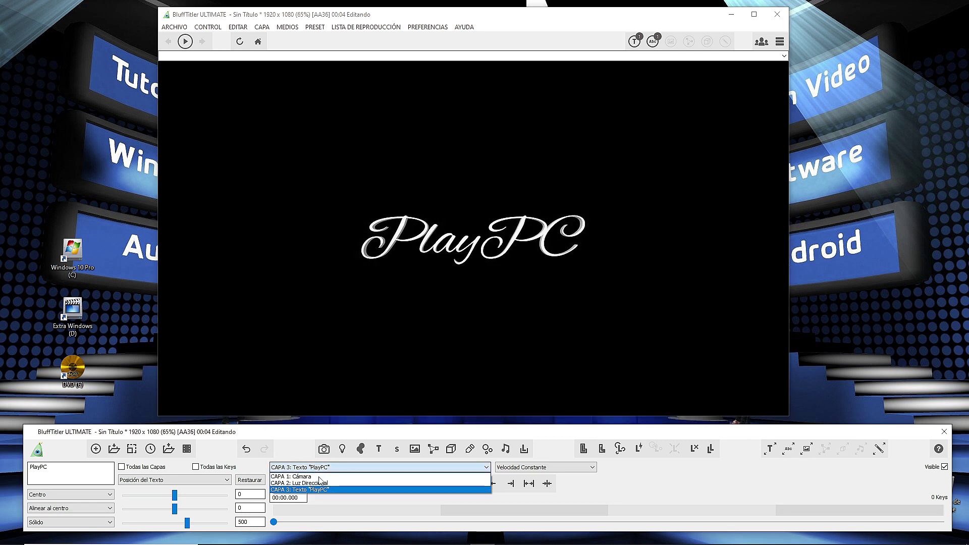
{"action": "left_click", "coordinate": [318, 483]}
{"action": "left_click", "coordinate": [315, 483]}
{"action": "left_click", "coordinate": [313, 467]}
{"action": "left_click", "coordinate": [313, 476]}
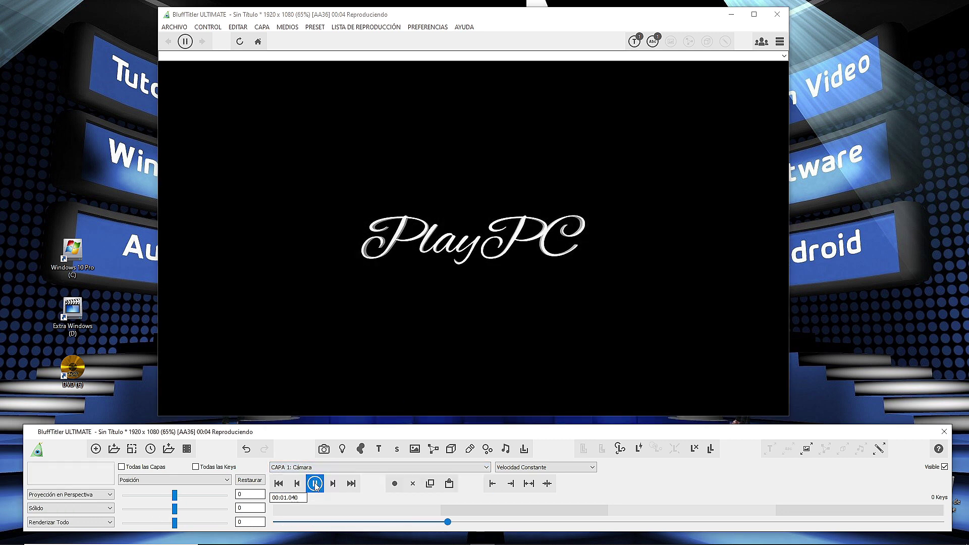
{"action": "left_click_drag", "start_coordinate": [526, 522], "coordinate": [270, 526]}
{"action": "right_click_drag", "start_coordinate": [578, 309], "coordinate": [562, 123]}
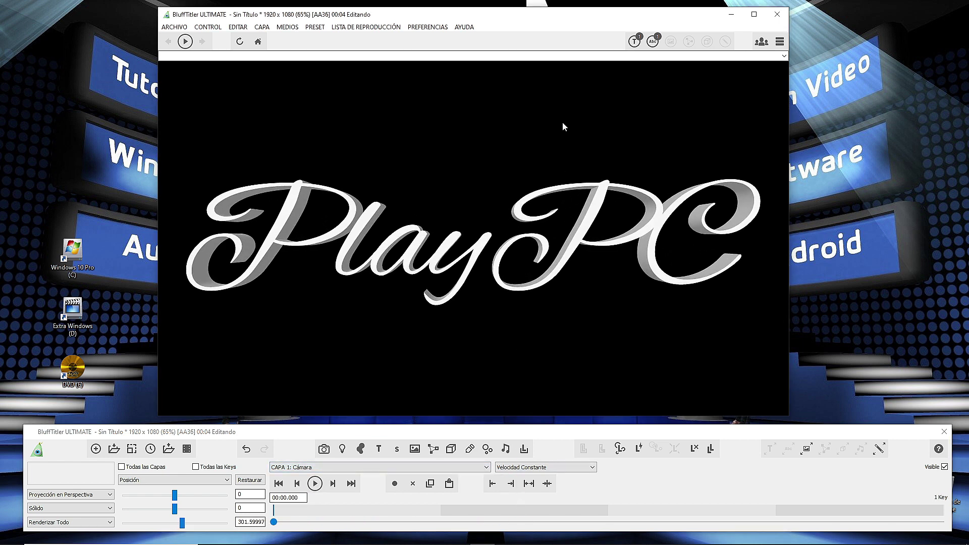
Step: Apply the Clip effect from the Special effects folder to the PlayPC text layer
{"action": "left_click", "coordinate": [361, 468]}
{"action": "left_click", "coordinate": [355, 490]}
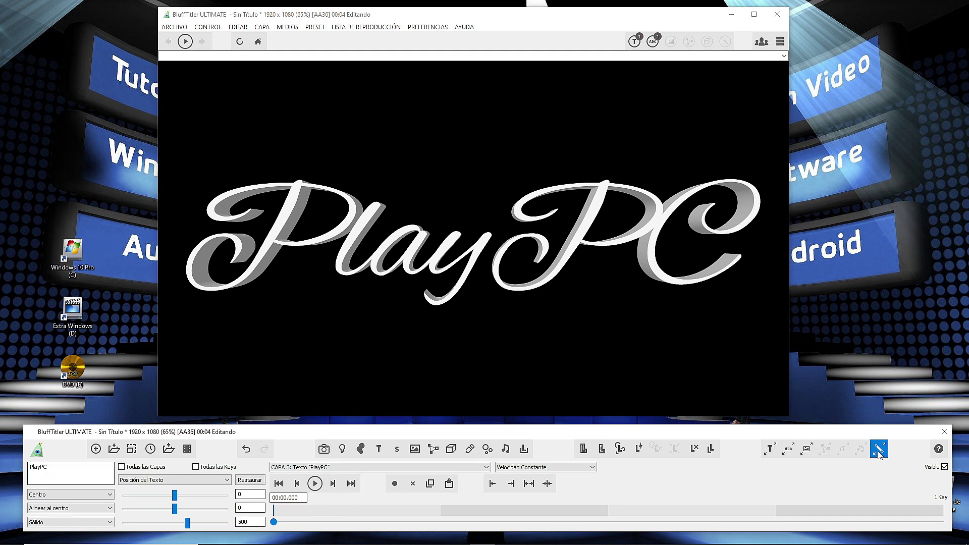
{"action": "left_click", "coordinate": [877, 448]}
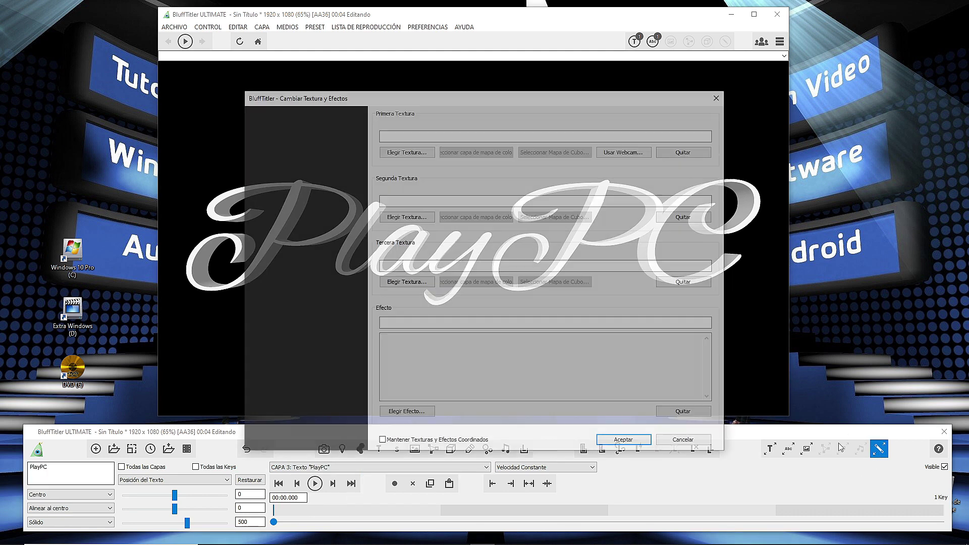
{"action": "left_click", "coordinate": [406, 413]}
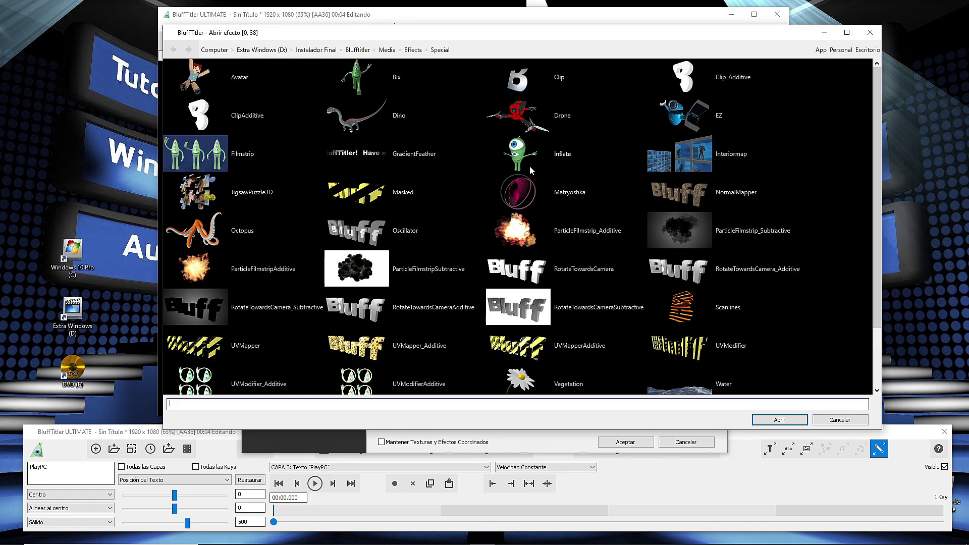
{"action": "left_click", "coordinate": [518, 86]}
{"action": "double_click", "coordinate": [518, 85]}
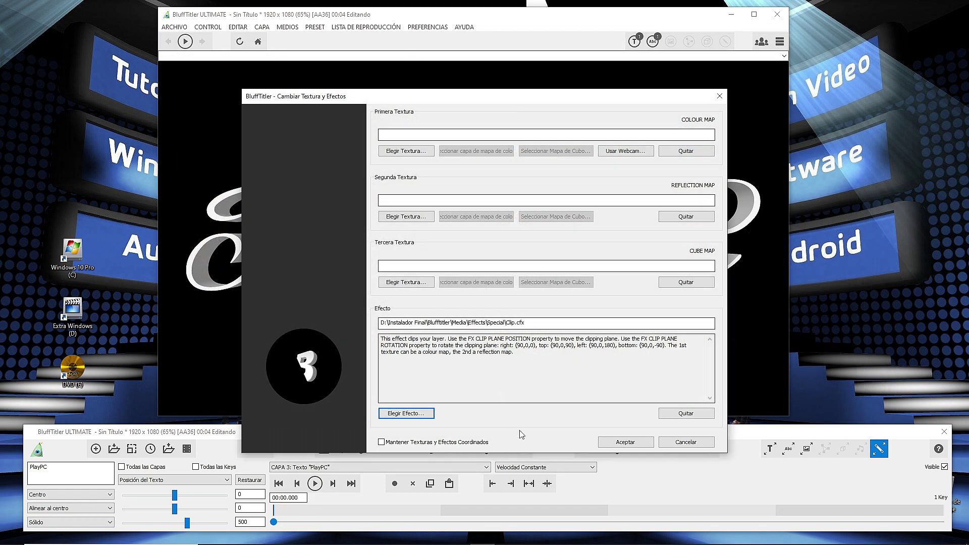
{"action": "left_click", "coordinate": [625, 442]}
Step: Key the text's FX Clip plane position X at about -184 at 0 s and about 220 at 2.5 s
{"action": "left_click", "coordinate": [204, 479]}
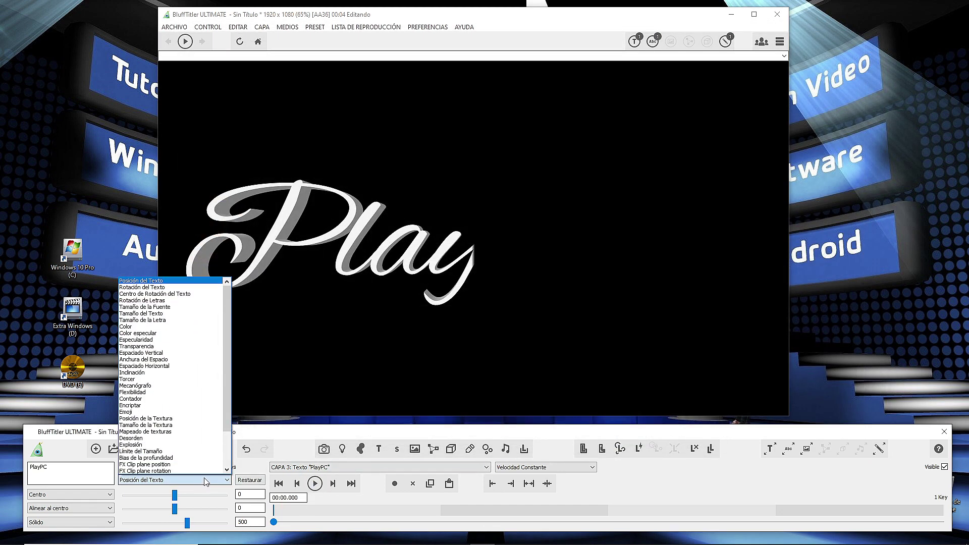
{"action": "left_click", "coordinate": [180, 465]}
{"action": "mouse_move", "coordinate": [176, 498]}
{"action": "left_mouse_down"}
{"action": "mouse_move", "coordinate": [184, 500]}
{"action": "mouse_move", "coordinate": [136, 504]}
{"action": "mouse_move", "coordinate": [201, 503]}
{"action": "mouse_move", "coordinate": [161, 508]}
{"action": "left_mouse_up"}
{"action": "left_click", "coordinate": [174, 480]}
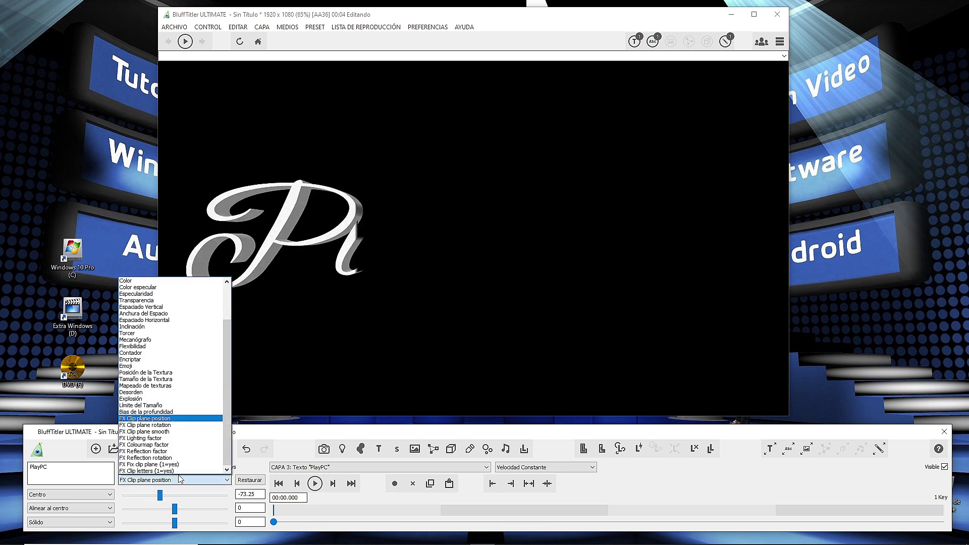
{"action": "left_click", "coordinate": [160, 497]}
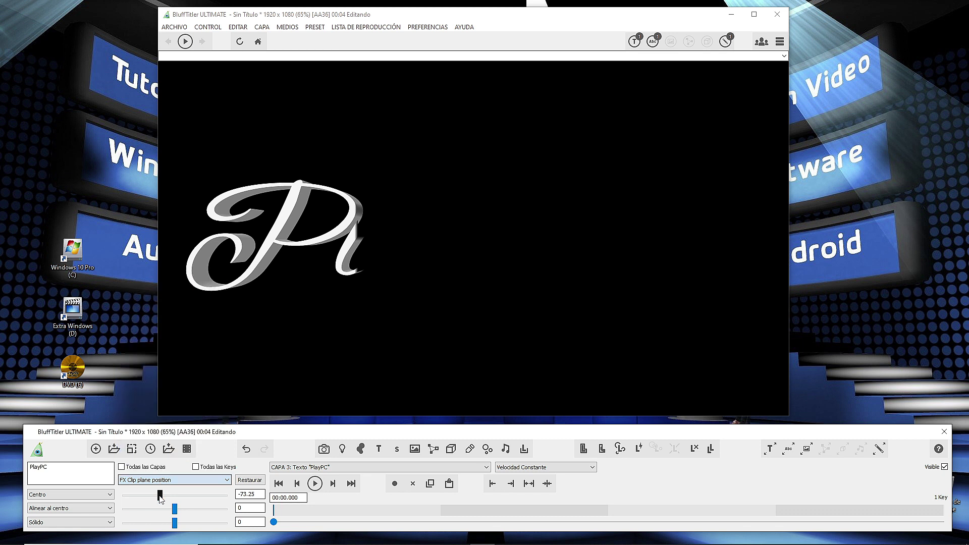
{"action": "left_click_drag", "start_coordinate": [160, 497], "coordinate": [138, 503]}
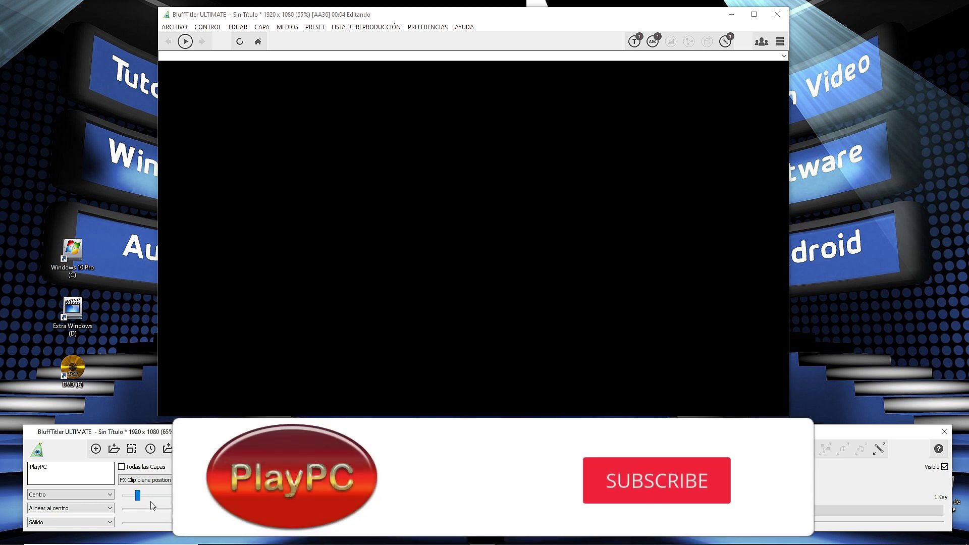
{"action": "left_click_drag", "start_coordinate": [138, 497], "coordinate": [213, 511]}
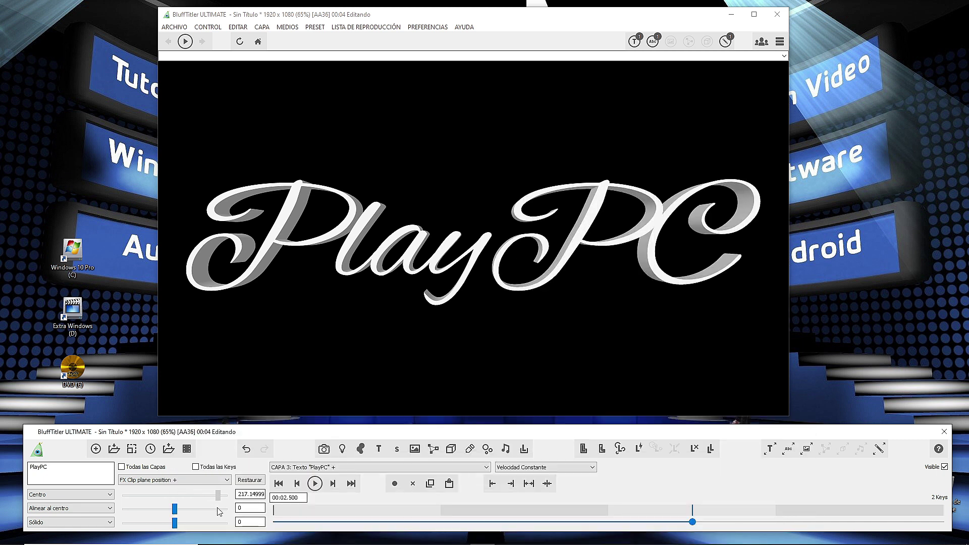
{"action": "left_click_drag", "start_coordinate": [663, 525], "coordinate": [277, 527]}
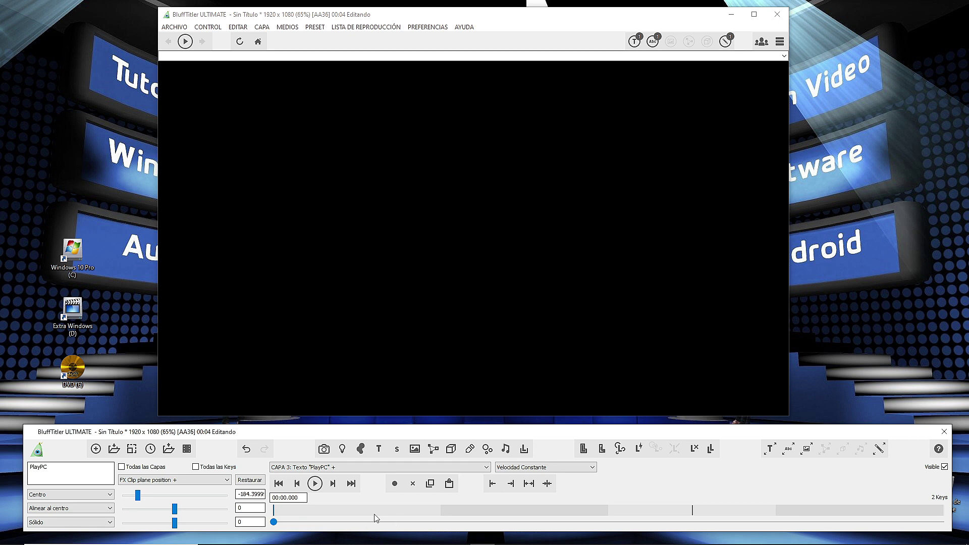
Step: Attach the Flies particle preset to the PlayPC text layer
{"action": "left_click", "coordinate": [323, 467]}
{"action": "left_click", "coordinate": [319, 477]}
{"action": "left_click", "coordinate": [619, 448]}
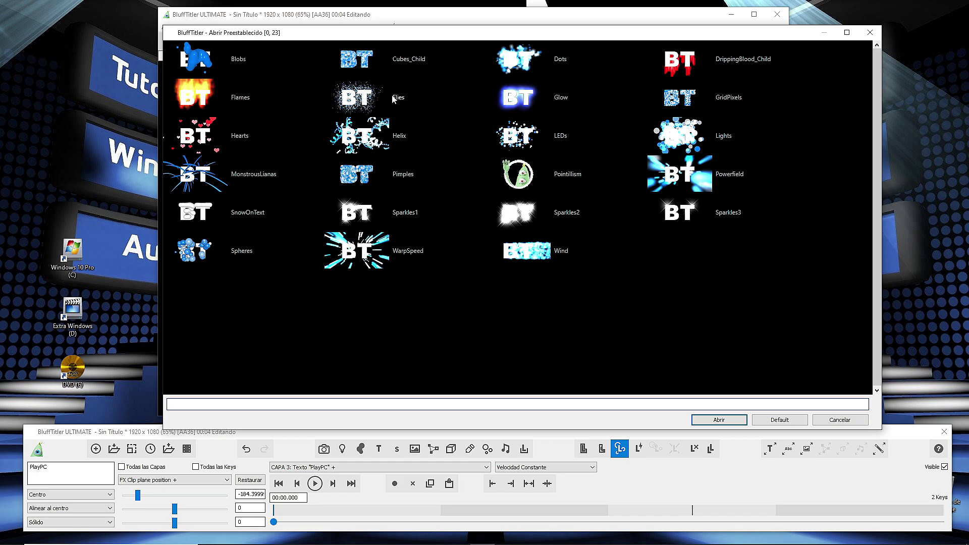
{"action": "left_click", "coordinate": [361, 106]}
{"action": "double_click", "coordinate": [360, 104]}
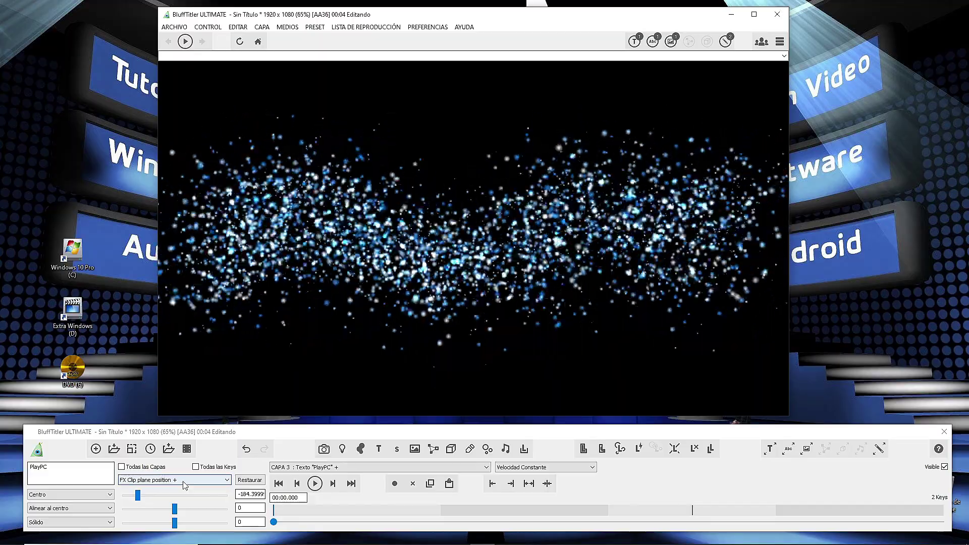
Step: Set the launch plane size (Tamaño del Plano de Lanzamiento) of the flare0.jpg particle layer to about 19.9
{"action": "left_click", "coordinate": [312, 467]}
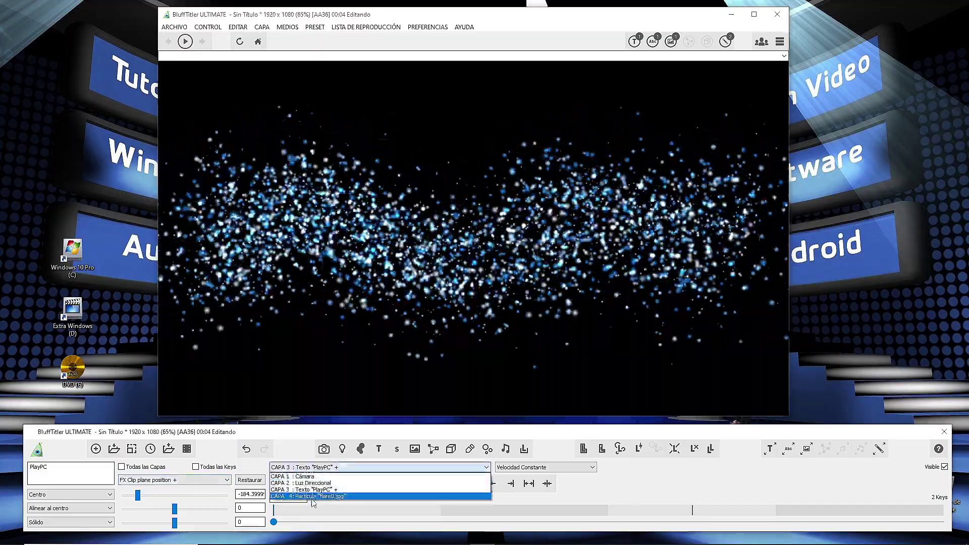
{"action": "left_click", "coordinate": [313, 497]}
{"action": "left_click", "coordinate": [178, 480]}
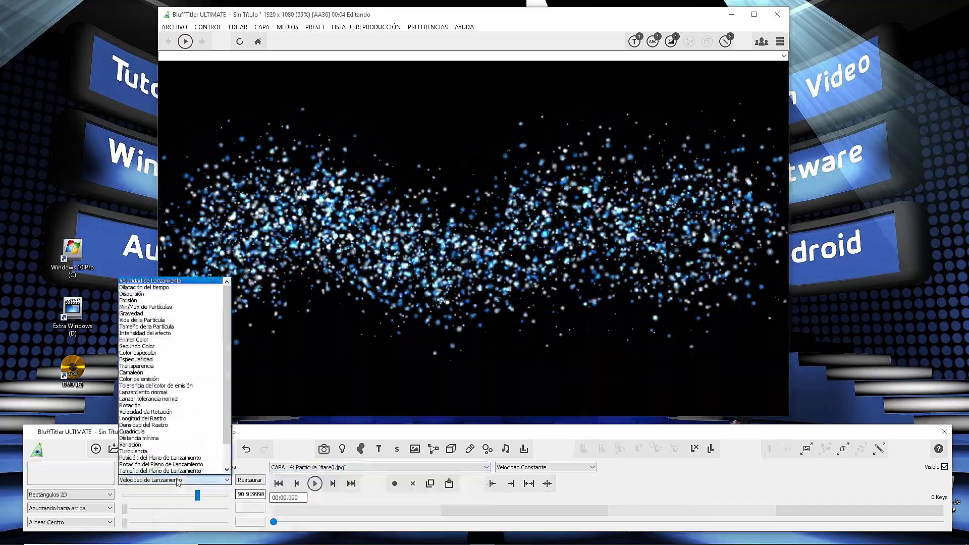
{"action": "left_click", "coordinate": [175, 474]}
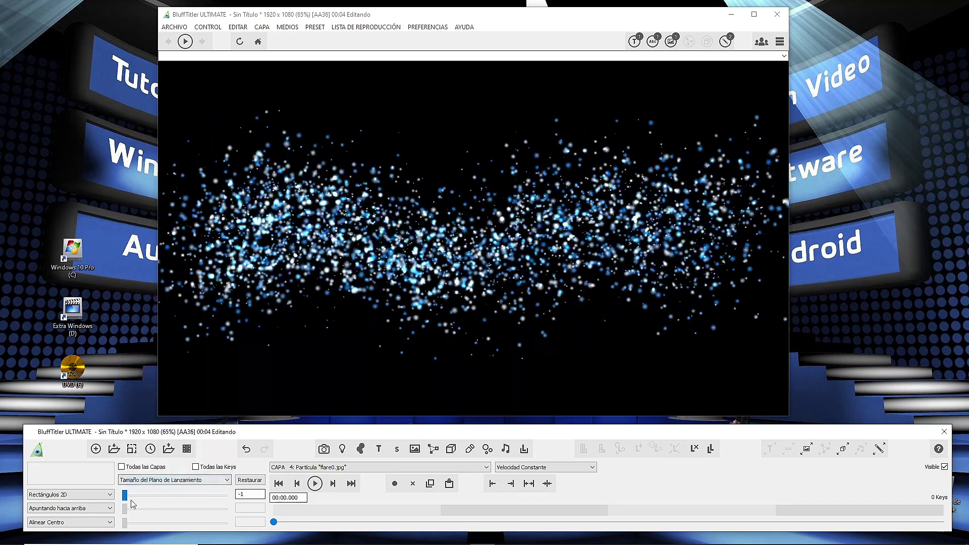
{"action": "left_click_drag", "start_coordinate": [124, 494], "coordinate": [146, 495]}
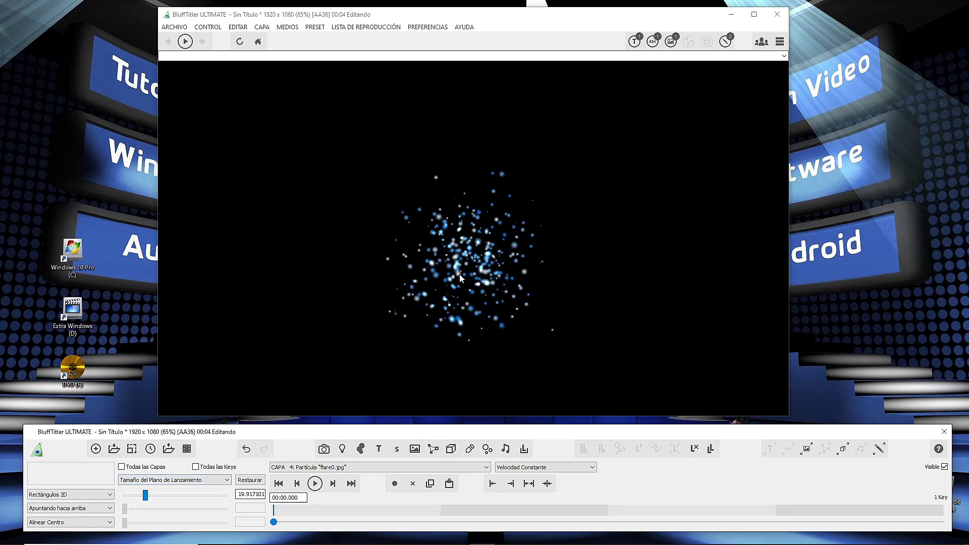
Step: Set the particle layer's minimum in Min/Max de Partículas to 354
{"action": "left_click", "coordinate": [176, 481]}
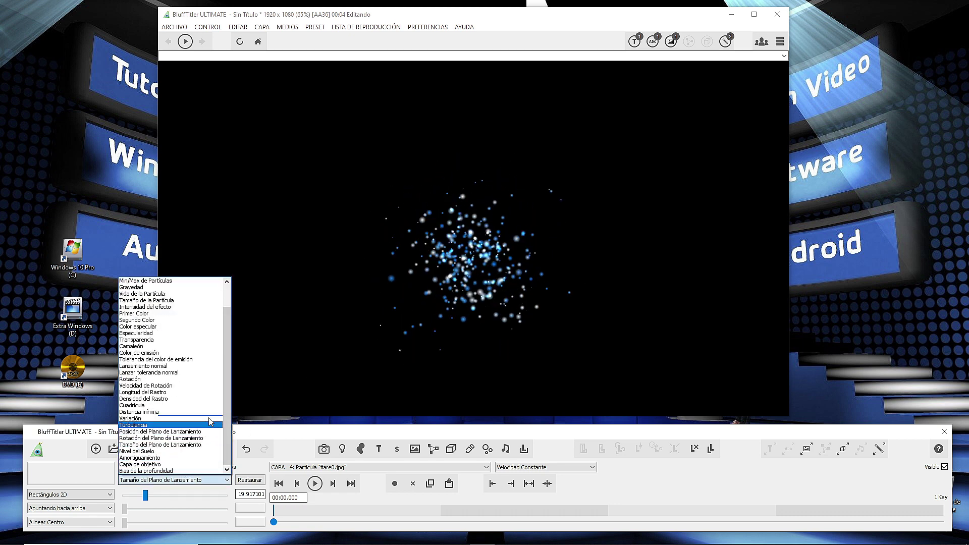
{"action": "left_click_drag", "start_coordinate": [223, 314], "coordinate": [233, 279]}
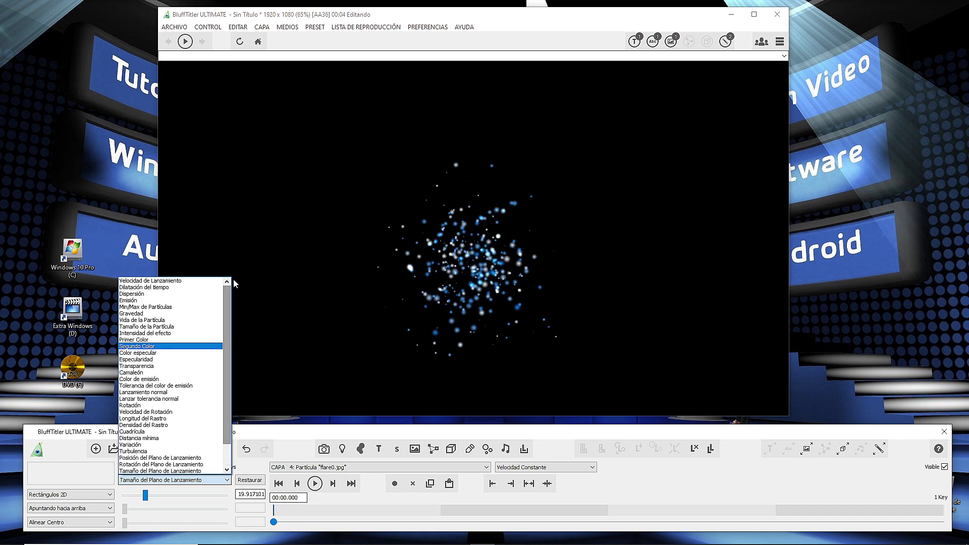
{"action": "left_click", "coordinate": [178, 307]}
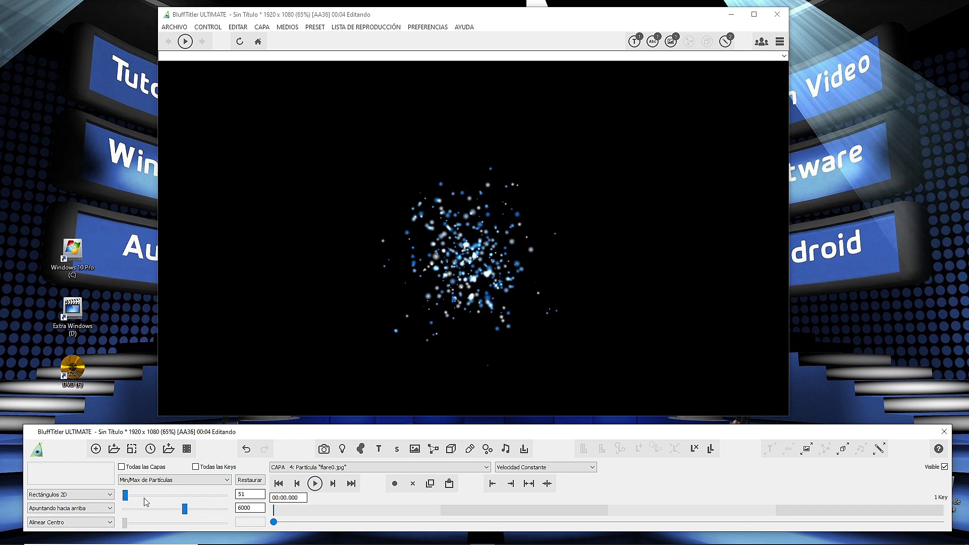
Step: Set the particle layer's gravity (Gravedad) to about -96, -100, -45.5
{"action": "left_click", "coordinate": [150, 481]}
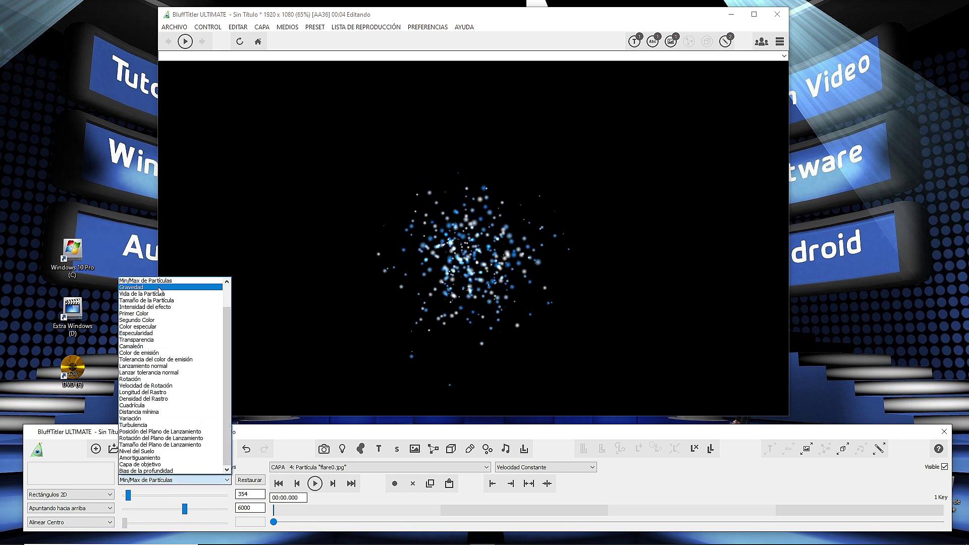
{"action": "left_click", "coordinate": [152, 287]}
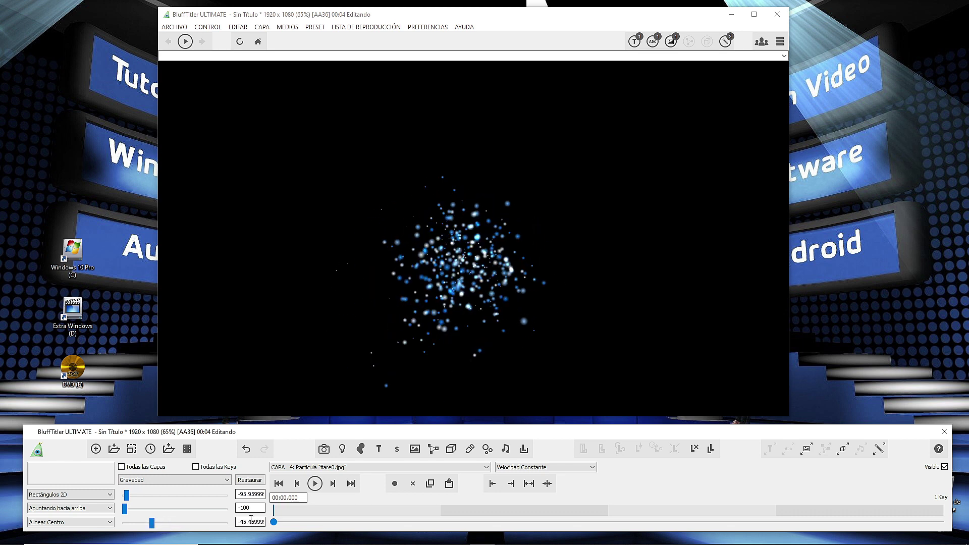
{"action": "mouse_move", "coordinate": [276, 525]}
{"action": "left_mouse_down"}
{"action": "mouse_move", "coordinate": [331, 517]}
{"action": "mouse_move", "coordinate": [289, 521]}
{"action": "left_mouse_up"}
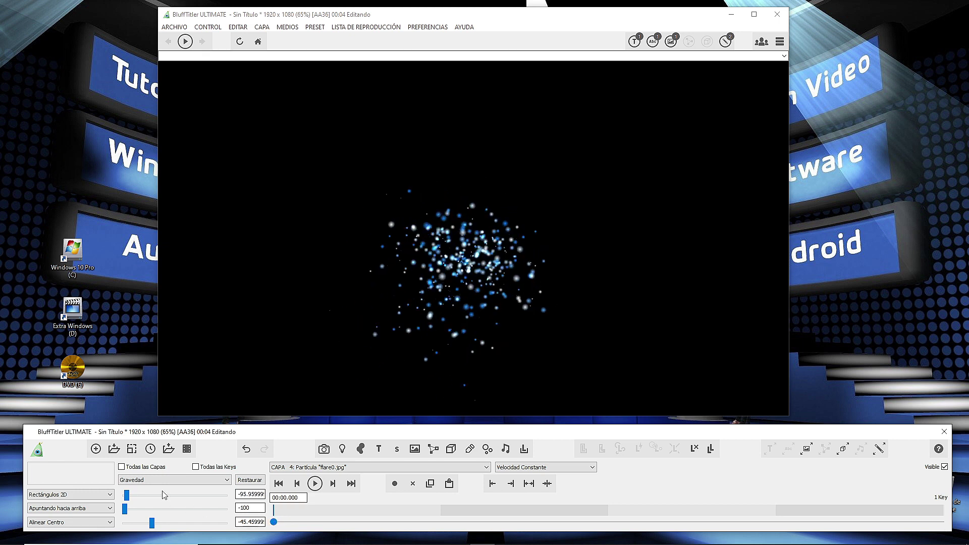
Step: Set the X of the particle layer's launch plane position (Posición del Plano de Lanzamiento) to about -209.6 at 0 s
{"action": "left_click", "coordinate": [169, 479]}
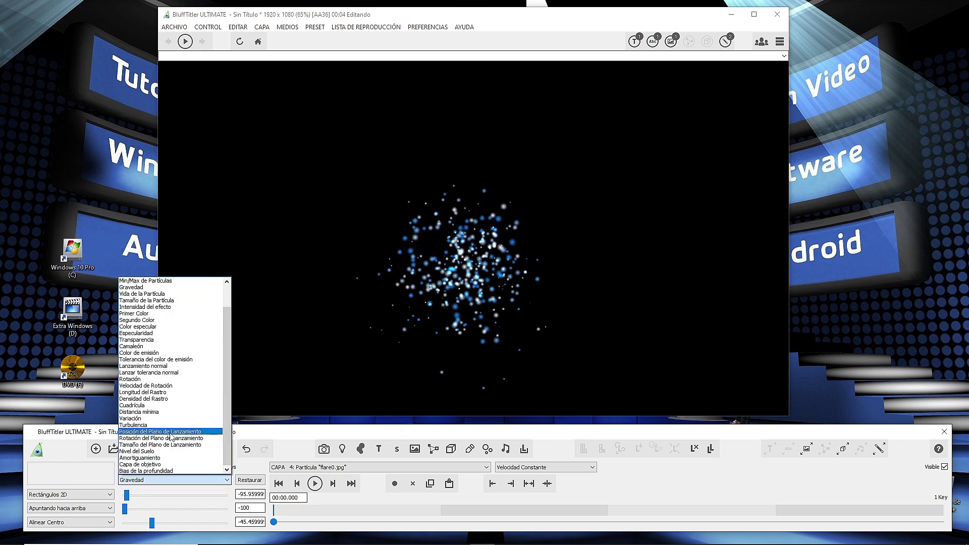
{"action": "left_click", "coordinate": [161, 431]}
{"action": "left_click_drag", "start_coordinate": [167, 500], "coordinate": [135, 501]}
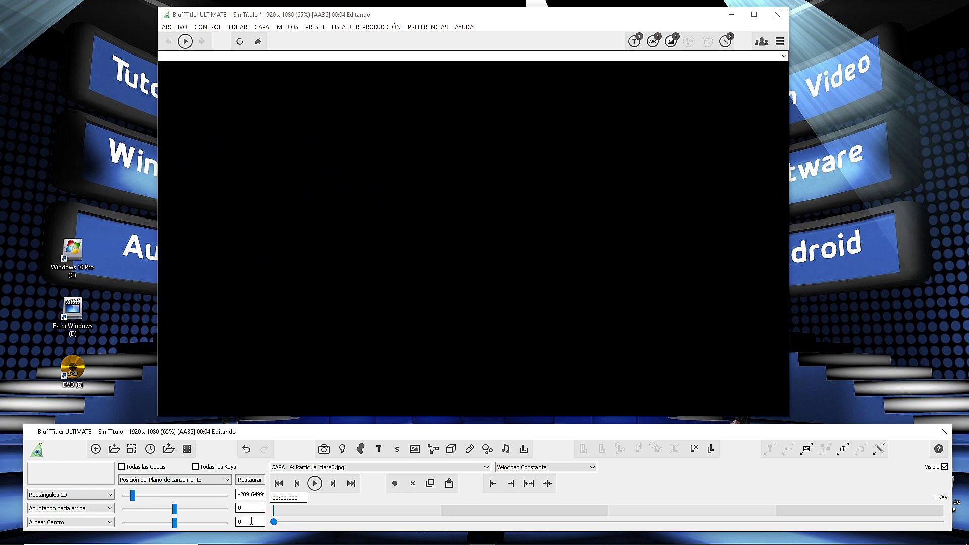
Step: Key the launch plane position X at 2.5 s so the particles sit beyond the title's right end, matching the text layer's key
{"action": "left_click_drag", "start_coordinate": [287, 525], "coordinate": [690, 507]}
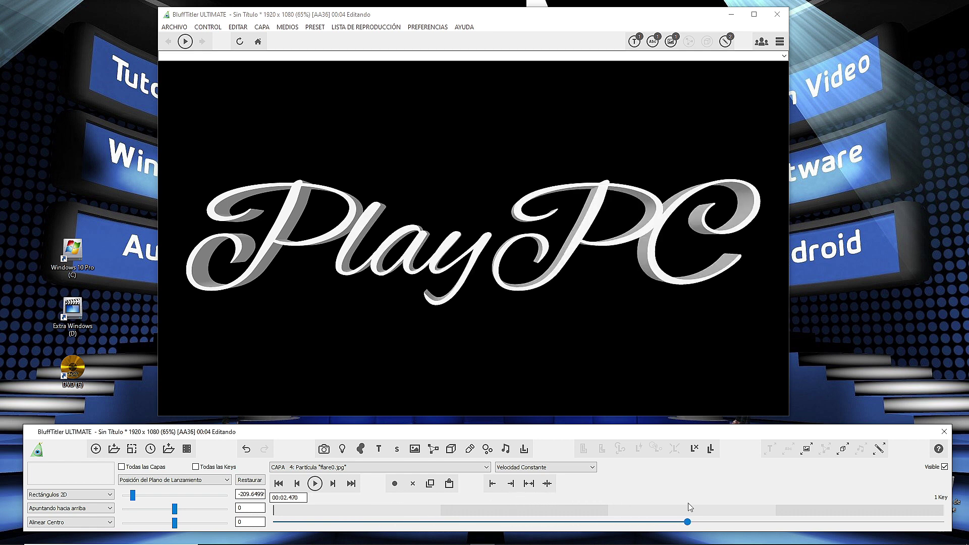
{"action": "left_click_drag", "start_coordinate": [134, 500], "coordinate": [230, 506]}
{"action": "left_click", "coordinate": [366, 468]}
{"action": "left_click", "coordinate": [341, 497]}
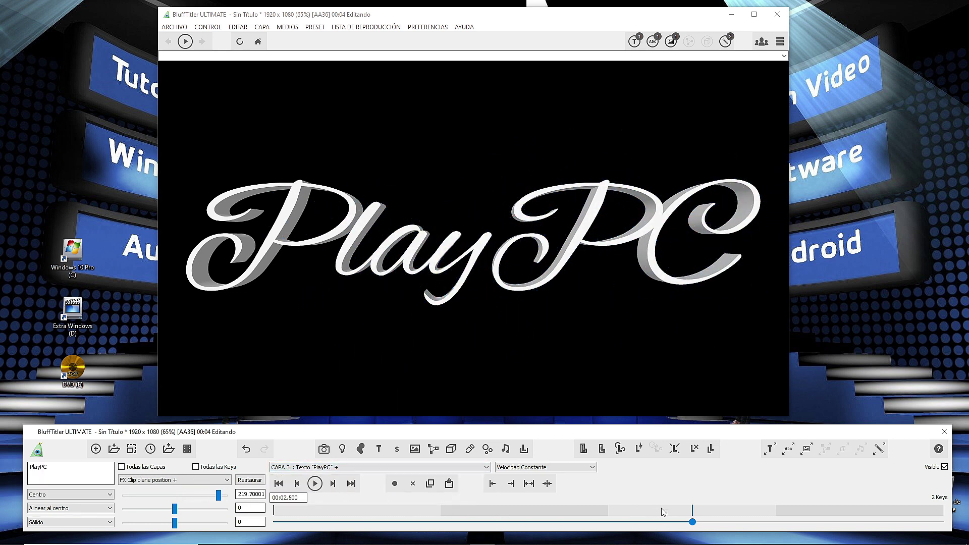
Step: Key the particle layer's launch plane position X at about -181.8 at 0.05 s to match the clip edge
{"action": "left_click_drag", "start_coordinate": [643, 522], "coordinate": [280, 522]}
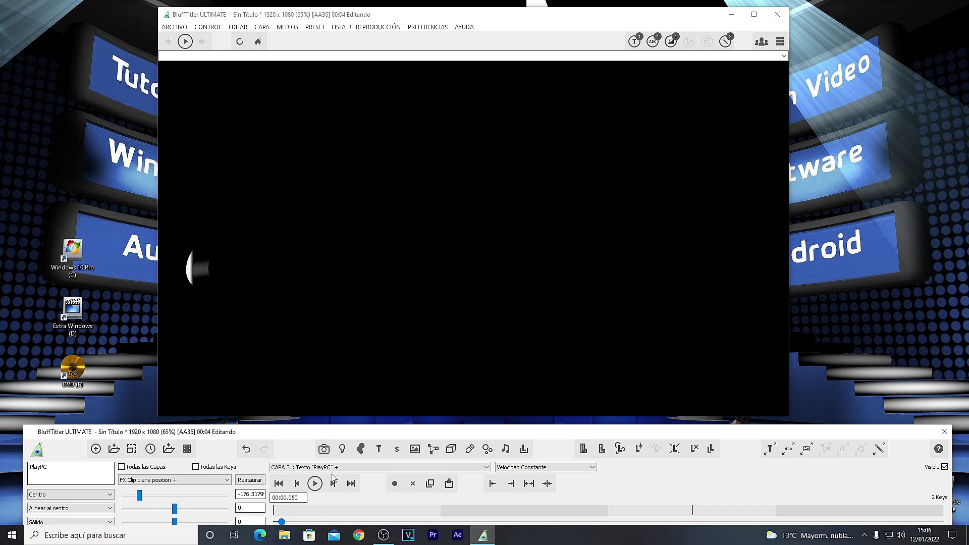
{"action": "left_click", "coordinate": [328, 467]}
{"action": "left_click", "coordinate": [332, 496]}
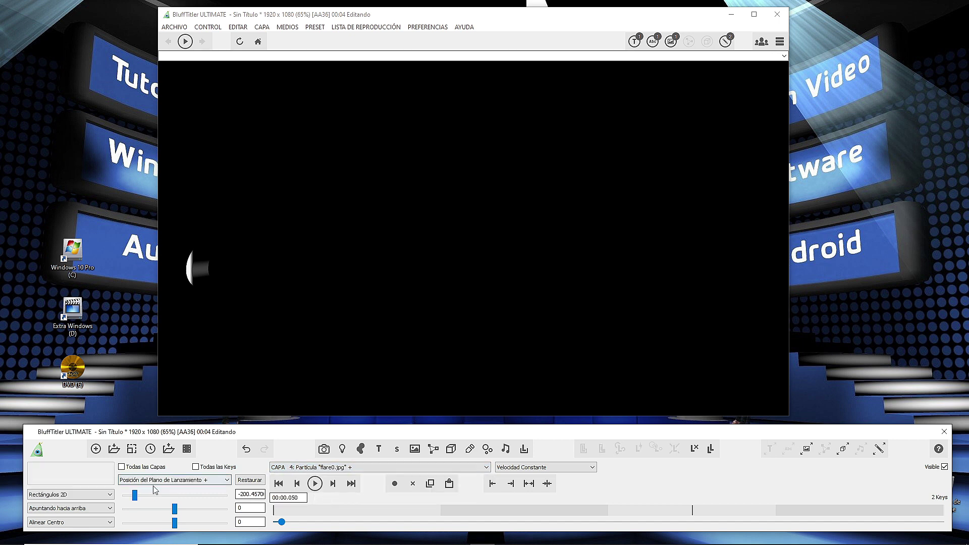
{"action": "left_click_drag", "start_coordinate": [136, 498], "coordinate": [139, 498]}
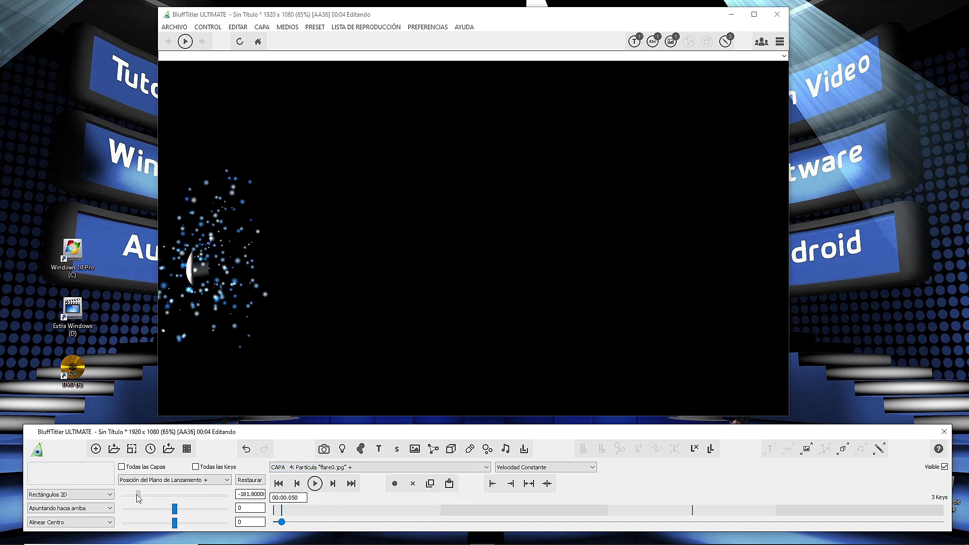
Step: Add a launch plane position key shortly before 2.5 s that aligns the particles with the clip edge, and return to 0 s
{"action": "left_click_drag", "start_coordinate": [282, 521], "coordinate": [651, 526]}
{"action": "left_click_drag", "start_coordinate": [216, 502], "coordinate": [212, 502]}
{"action": "left_click_drag", "start_coordinate": [651, 525], "coordinate": [262, 525]}
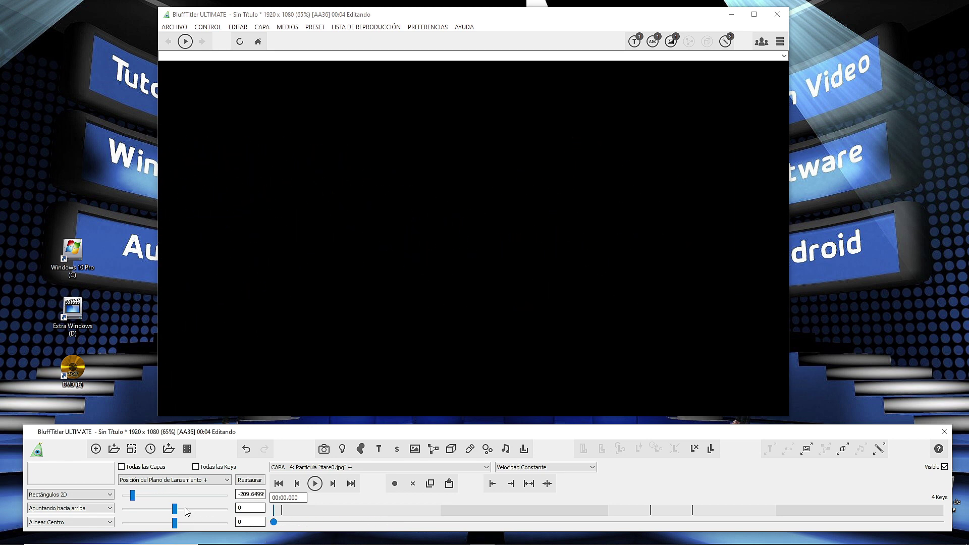
Step: Set the particle layer's minimum particles to 0 at 0 s and preview the animation up to about 1.14 s
{"action": "left_click", "coordinate": [199, 479]}
{"action": "left_click", "coordinate": [152, 282]}
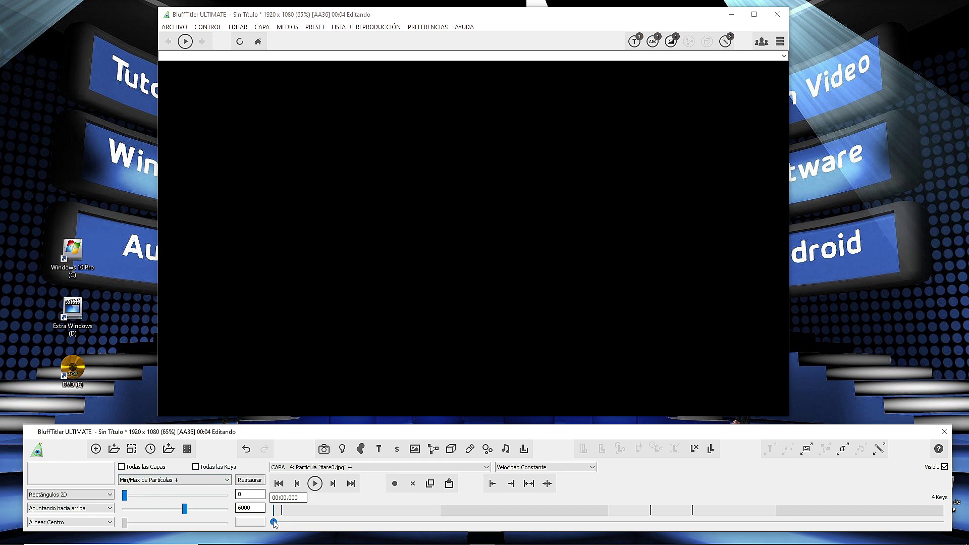
{"action": "left_click_drag", "start_coordinate": [279, 525], "coordinate": [465, 527]}
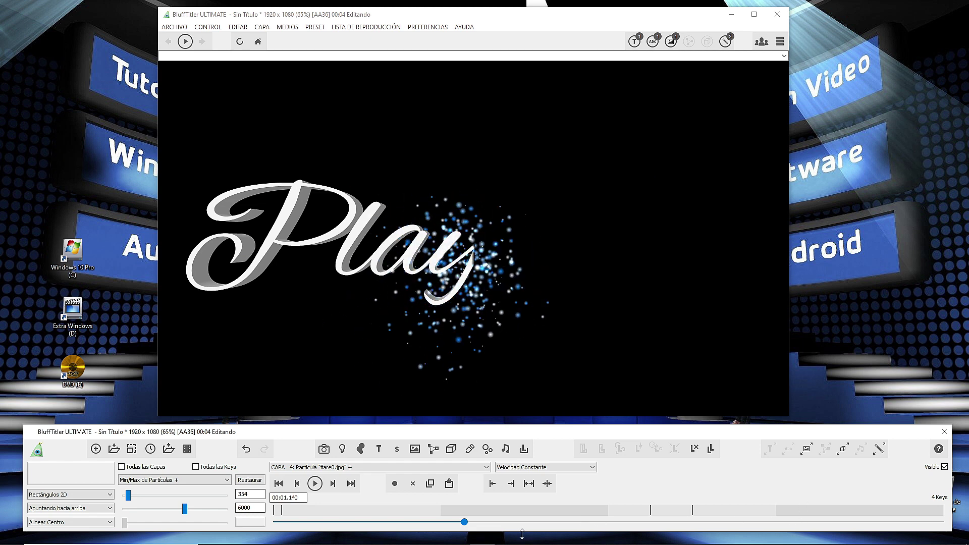
{"action": "left_click_drag", "start_coordinate": [469, 526], "coordinate": [249, 530]}
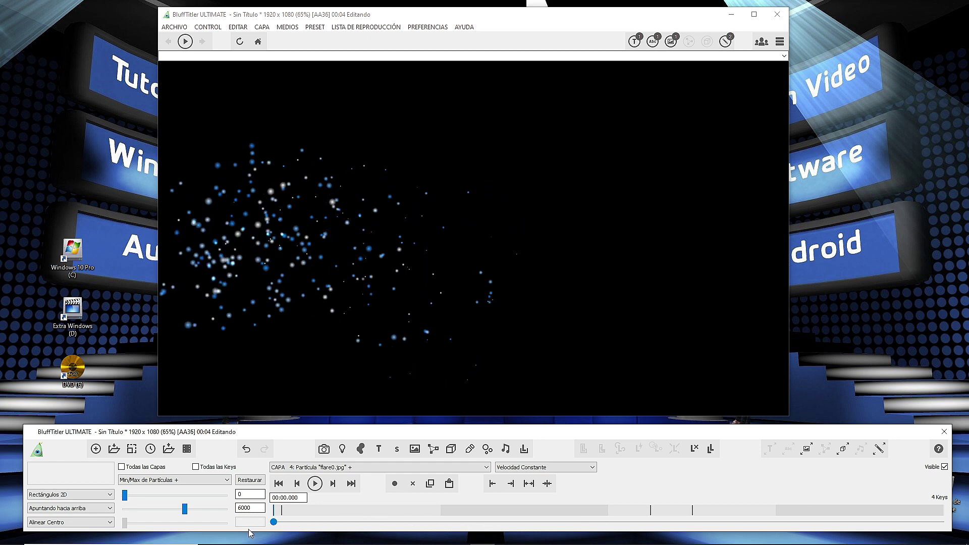
{"action": "left_click", "coordinate": [807, 450]}
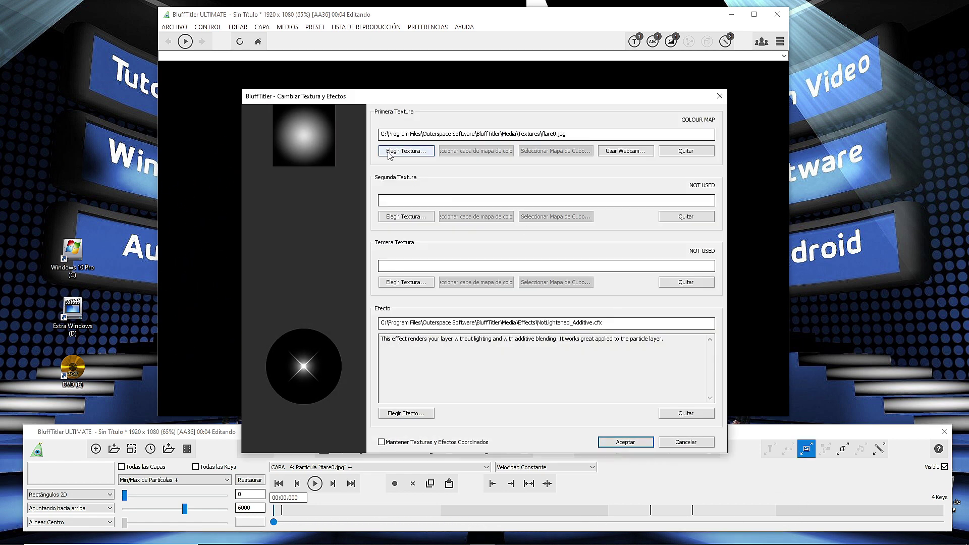
{"action": "left_click", "coordinate": [699, 442]}
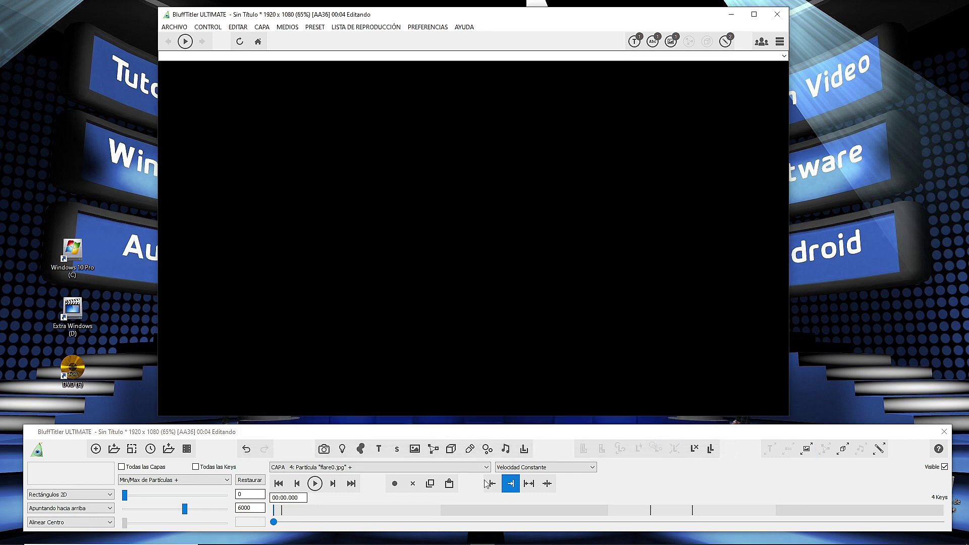
Step: Apply the "Blue background, white lines, texture, background" image from the Textures\Titler folder as the PlayPC text layer's first texture
{"action": "left_click", "coordinate": [393, 470]}
{"action": "left_click", "coordinate": [369, 493]}
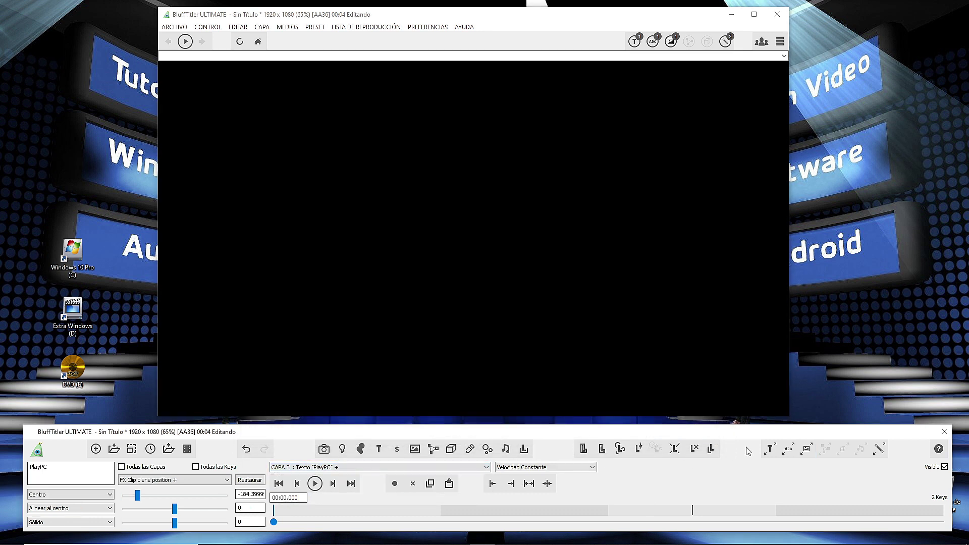
{"action": "left_click", "coordinate": [813, 449]}
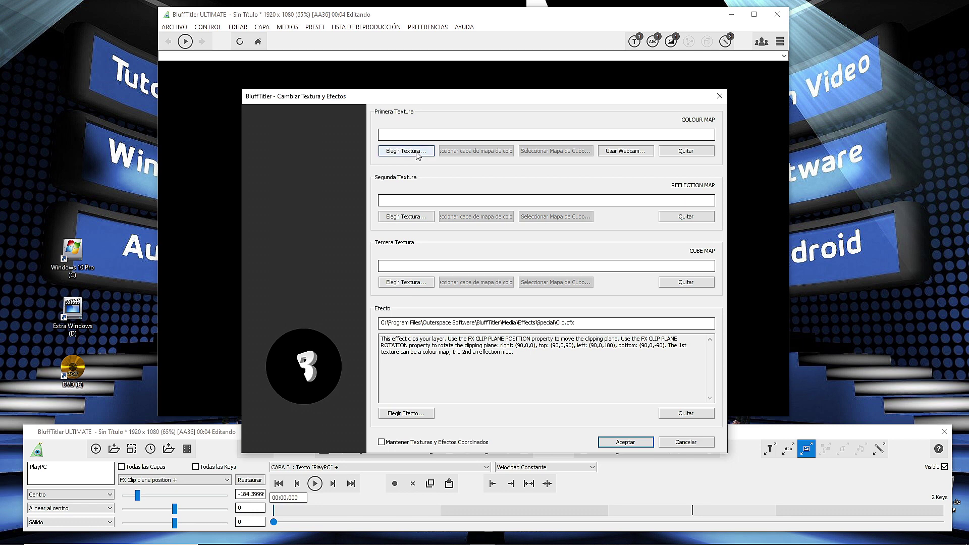
{"action": "left_click", "coordinate": [417, 152]}
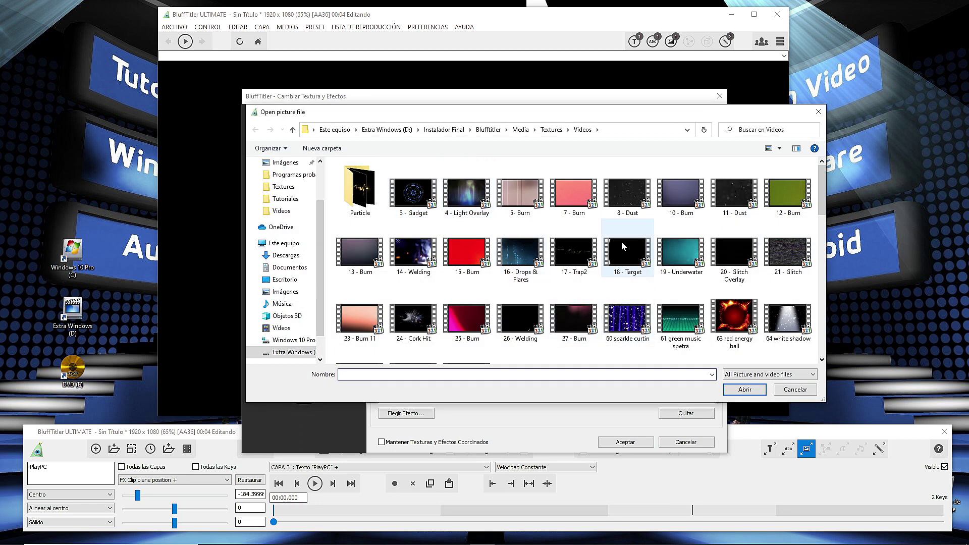
{"action": "left_click", "coordinate": [551, 129]}
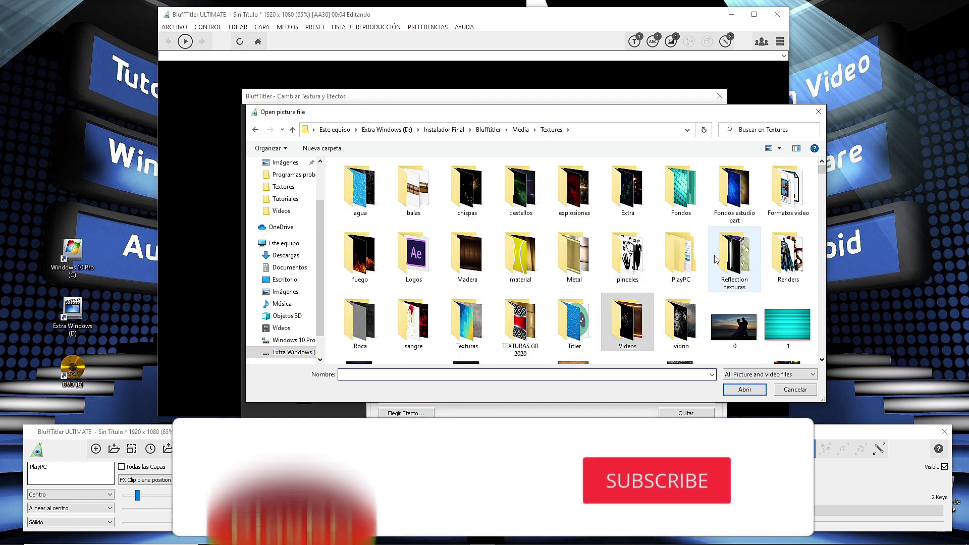
{"action": "double_click", "coordinate": [573, 323]}
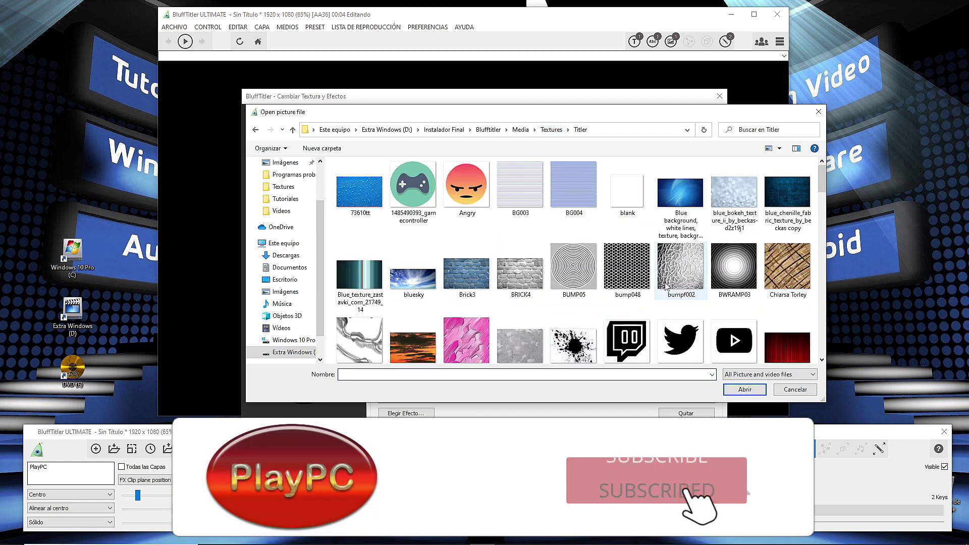
{"action": "double_click", "coordinate": [687, 189]}
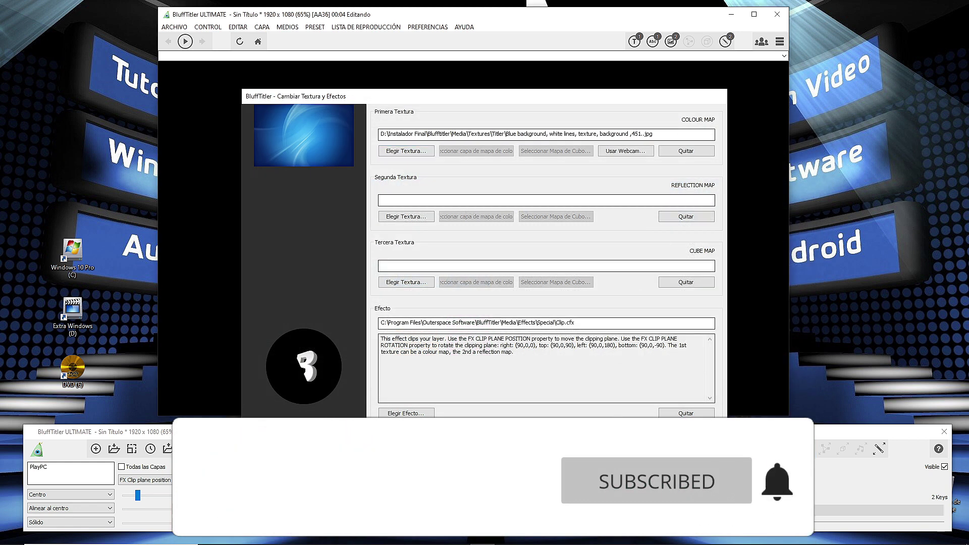
{"action": "left_click", "coordinate": [574, 440]}
Step: Play the animation from 0 s to check the textured title reveal, and return to 0 s
{"action": "mouse_move", "coordinate": [273, 523]}
{"action": "left_mouse_down"}
{"action": "mouse_move", "coordinate": [696, 522]}
{"action": "mouse_move", "coordinate": [274, 521]}
{"action": "left_mouse_up"}
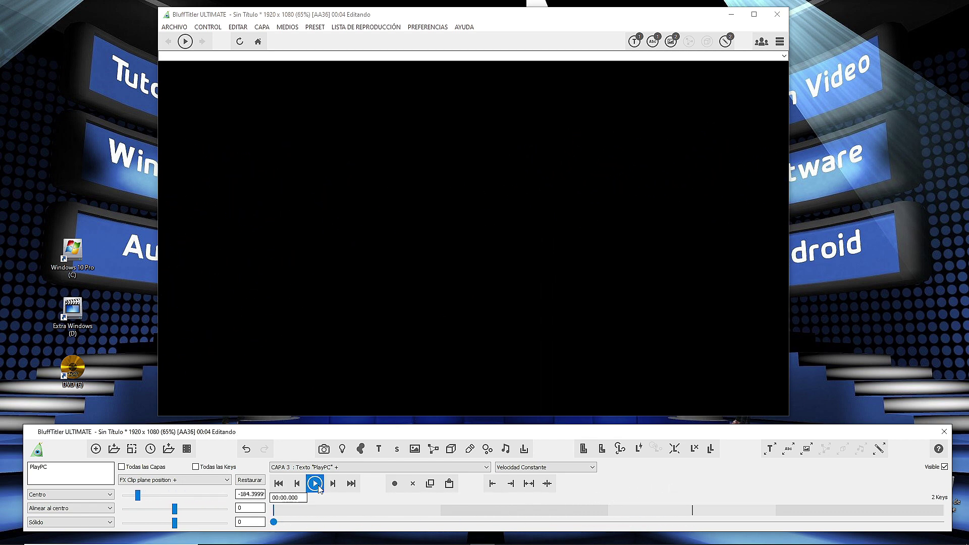
{"action": "left_click", "coordinate": [315, 484]}
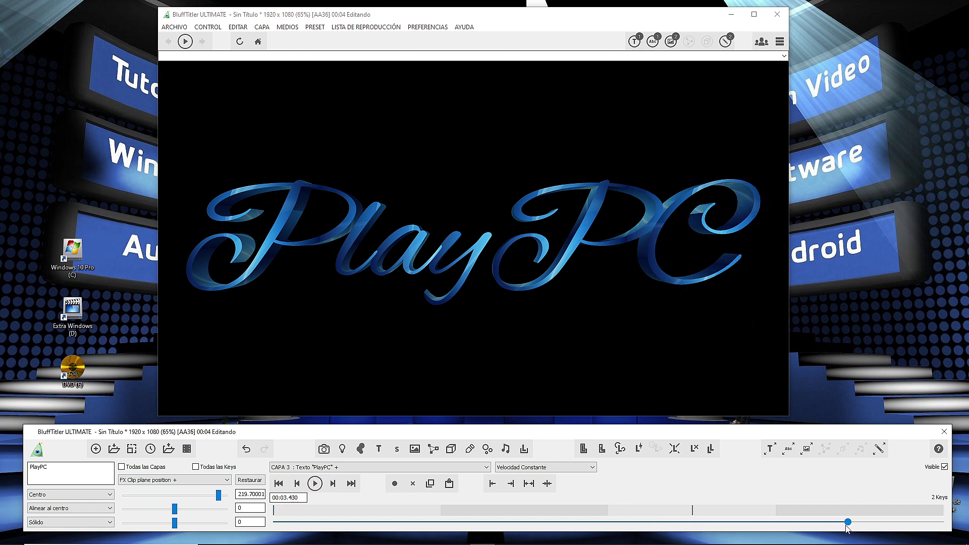
{"action": "left_click_drag", "start_coordinate": [700, 532], "coordinate": [168, 501]}
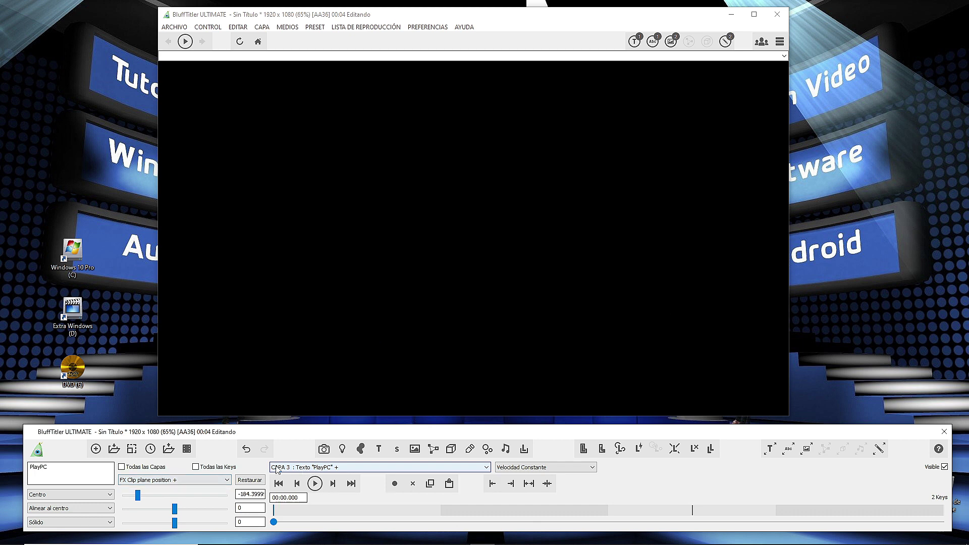
Step: Set the PlayPC text layer's FX Clip plane smooth to 2.525 at 0 s and preview the reveal
{"action": "left_click", "coordinate": [194, 480]}
{"action": "left_click", "coordinate": [177, 432]}
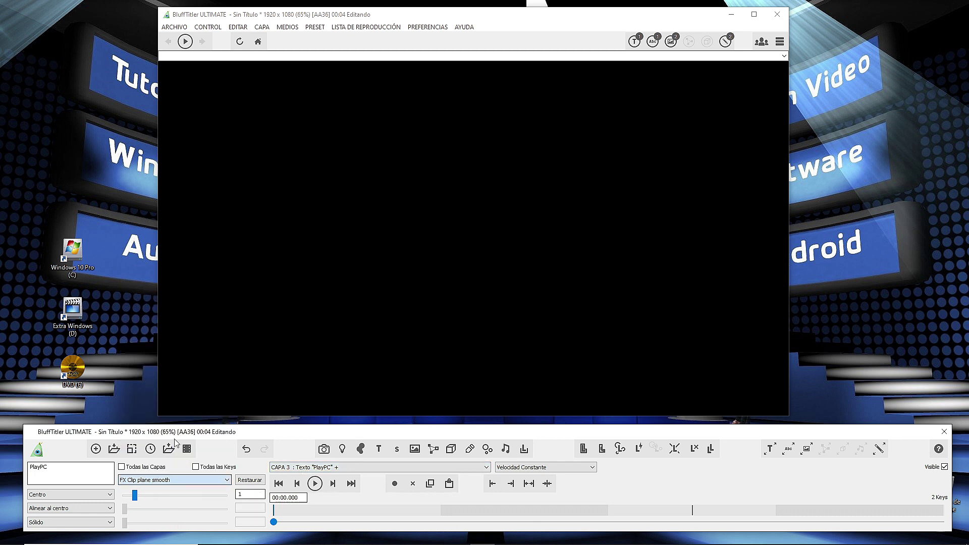
{"action": "mouse_move", "coordinate": [275, 522]}
{"action": "left_mouse_down"}
{"action": "mouse_move", "coordinate": [385, 522]}
{"action": "mouse_move", "coordinate": [274, 522]}
{"action": "left_mouse_up"}
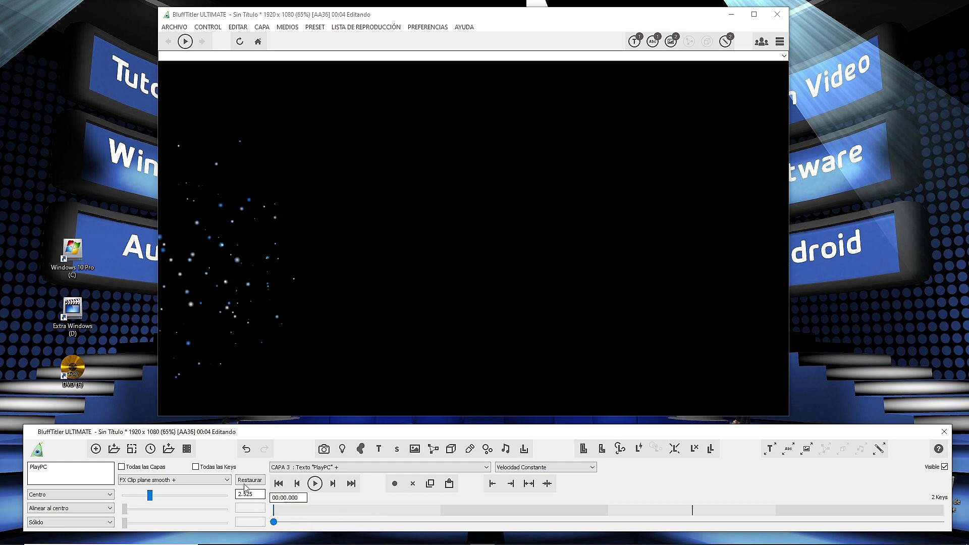
Step: Lengthen the show to 6 seconds by adding the extra time at the end
{"action": "left_click", "coordinate": [150, 449]}
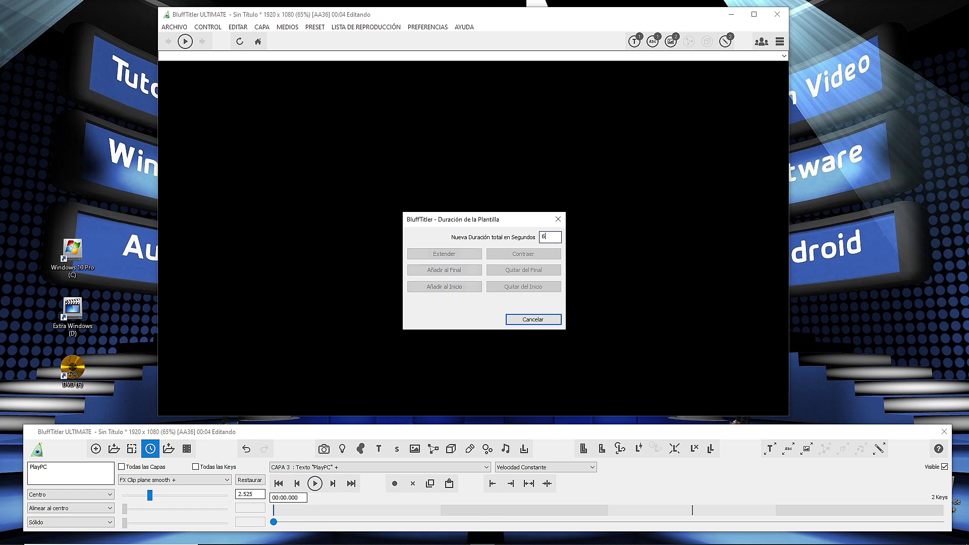
{"action": "type", "text": "6"}
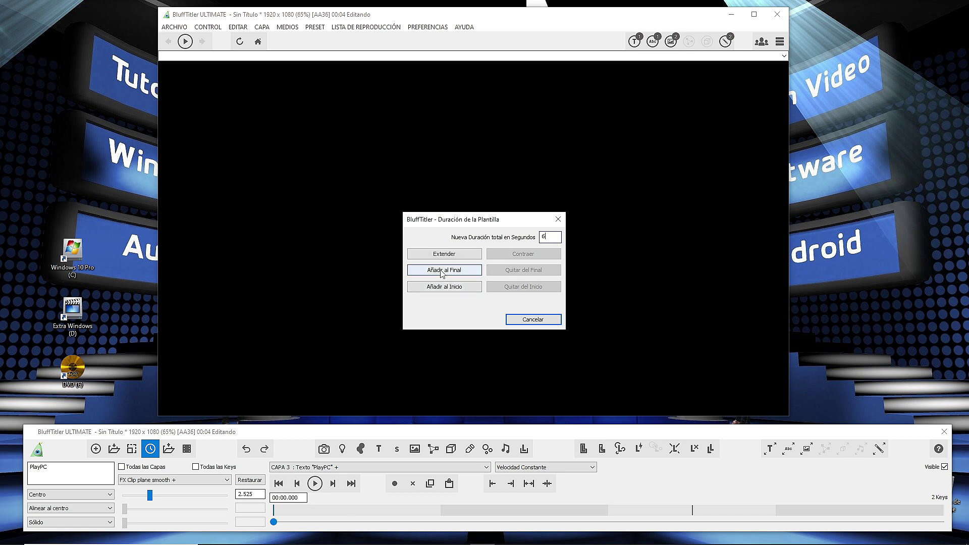
{"action": "left_click", "coordinate": [442, 271]}
Step: Scrub through the lengthened show from 0 s to check the title reveal and the particles at the clip edge
{"action": "left_click_drag", "start_coordinate": [273, 523], "coordinate": [596, 521]}
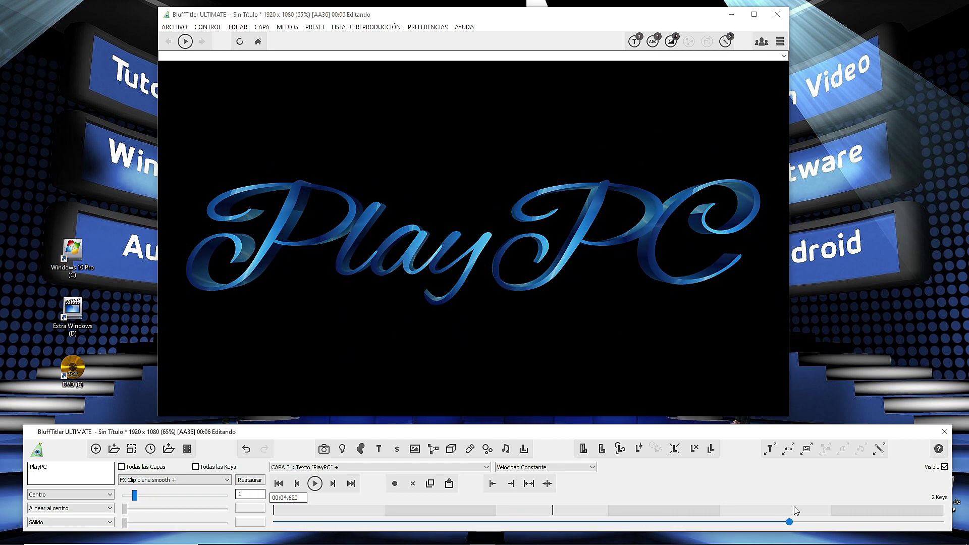
{"action": "left_click_drag", "start_coordinate": [554, 517], "coordinate": [275, 529]}
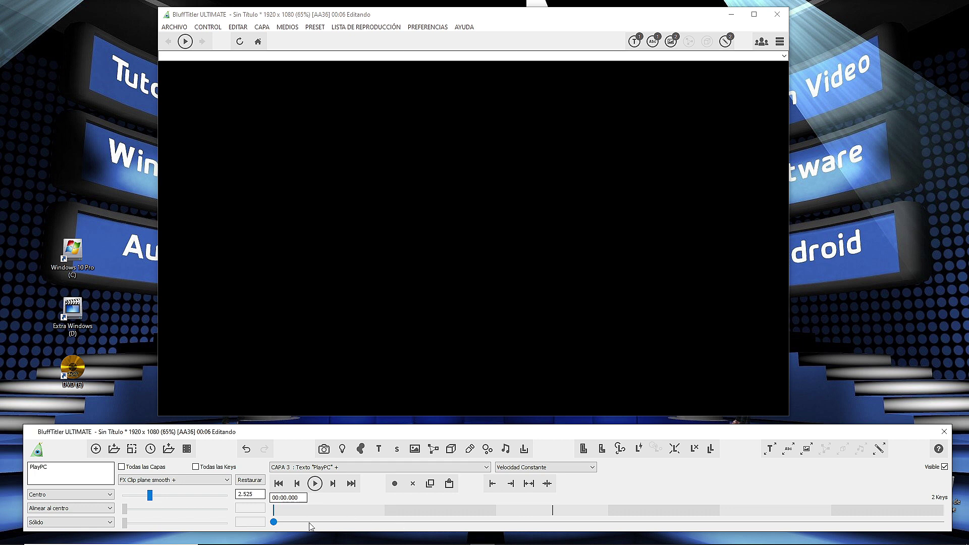
{"action": "left_click_drag", "start_coordinate": [275, 525], "coordinate": [522, 540]}
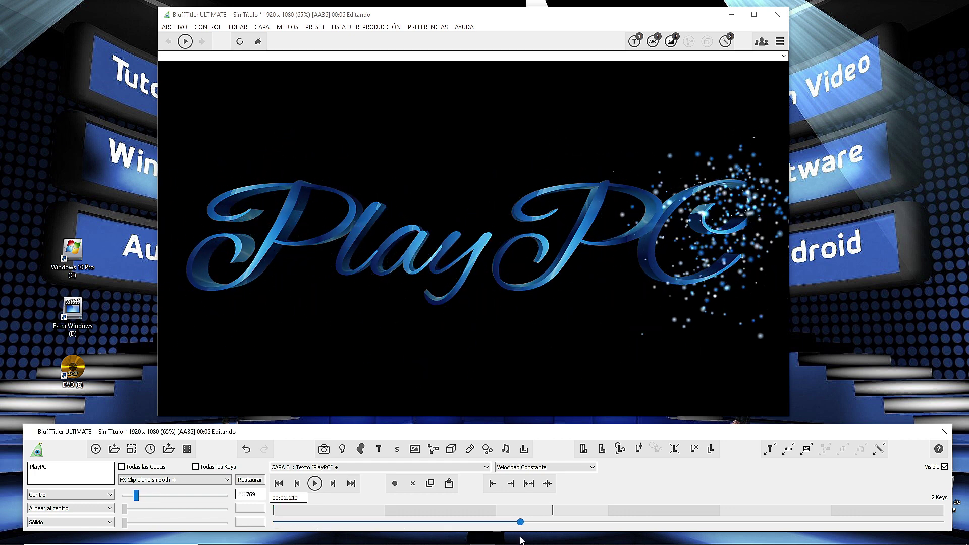